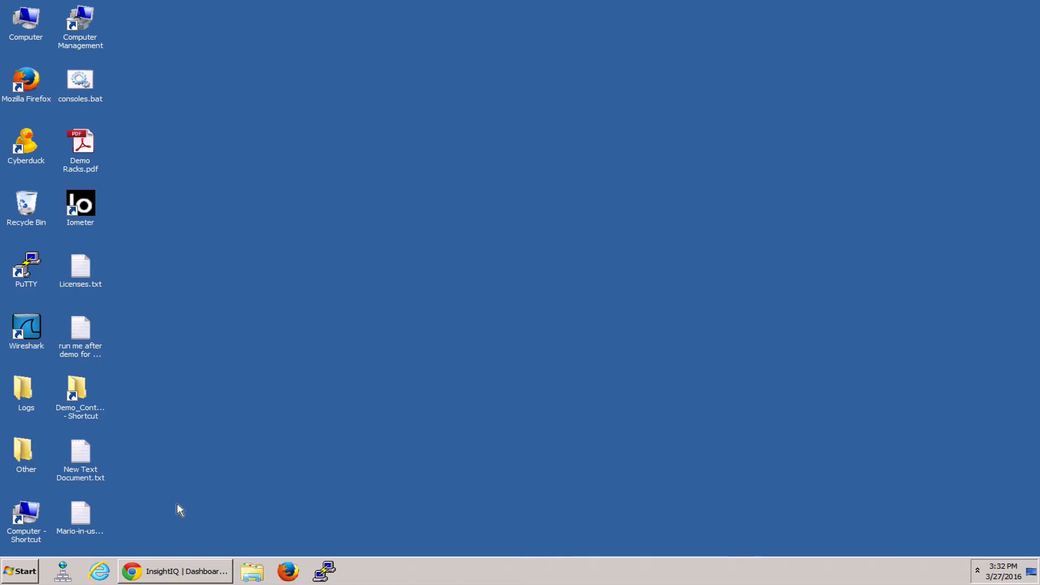
Open the Computer window and open the ITShare network drive
{"action": "double_click", "coordinate": [25, 522]}
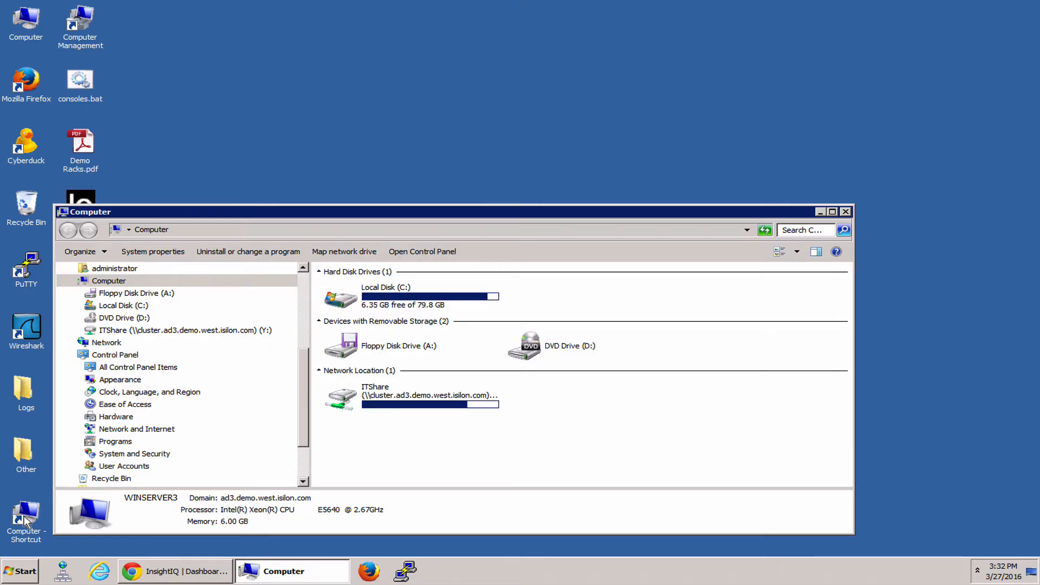
{"action": "left_click", "coordinate": [415, 406]}
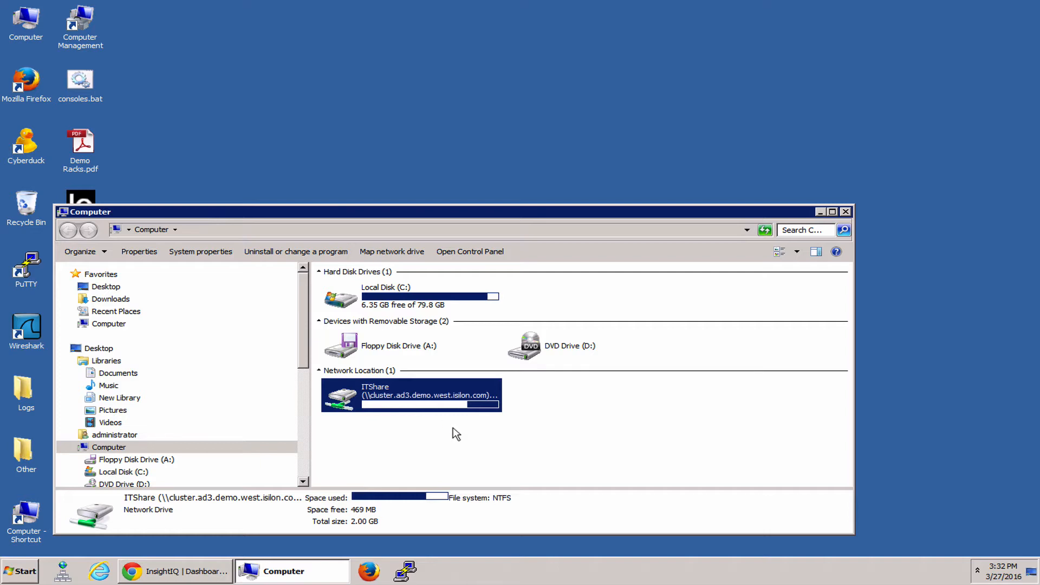
{"action": "left_click", "coordinate": [468, 444]}
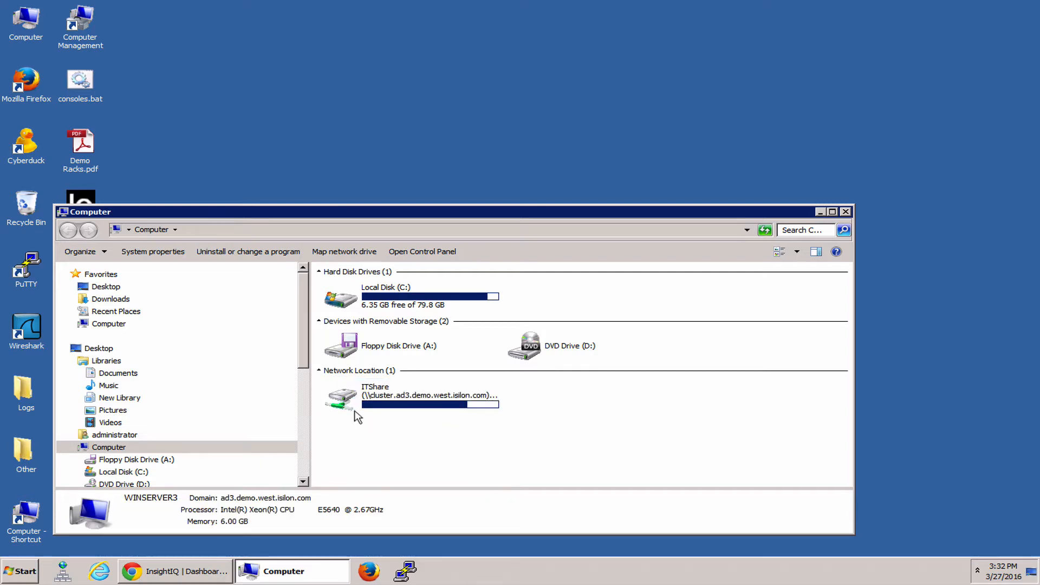
{"action": "mouse_move", "coordinate": [474, 413]}
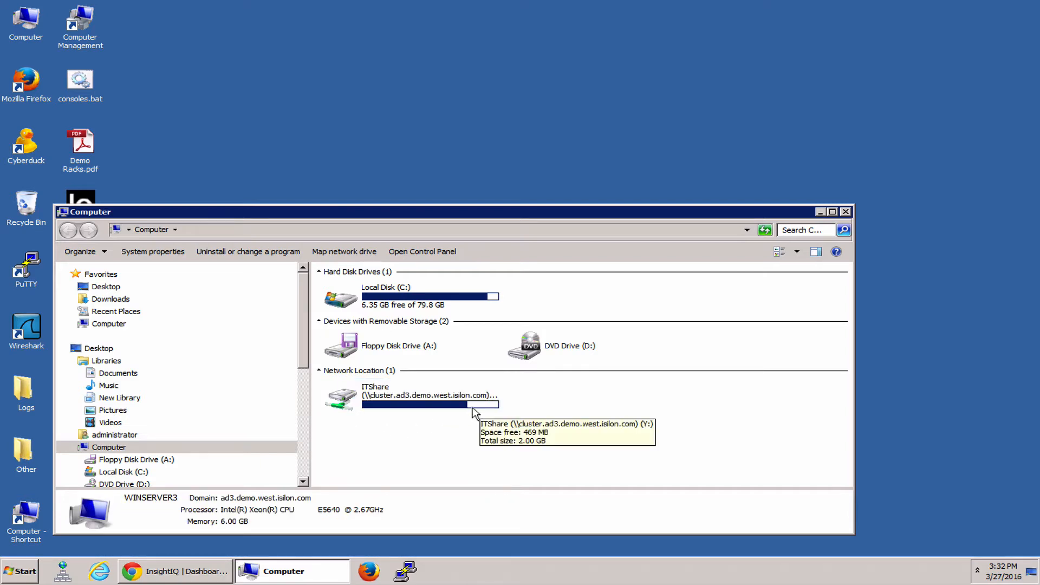
{"action": "double_click", "coordinate": [411, 400]}
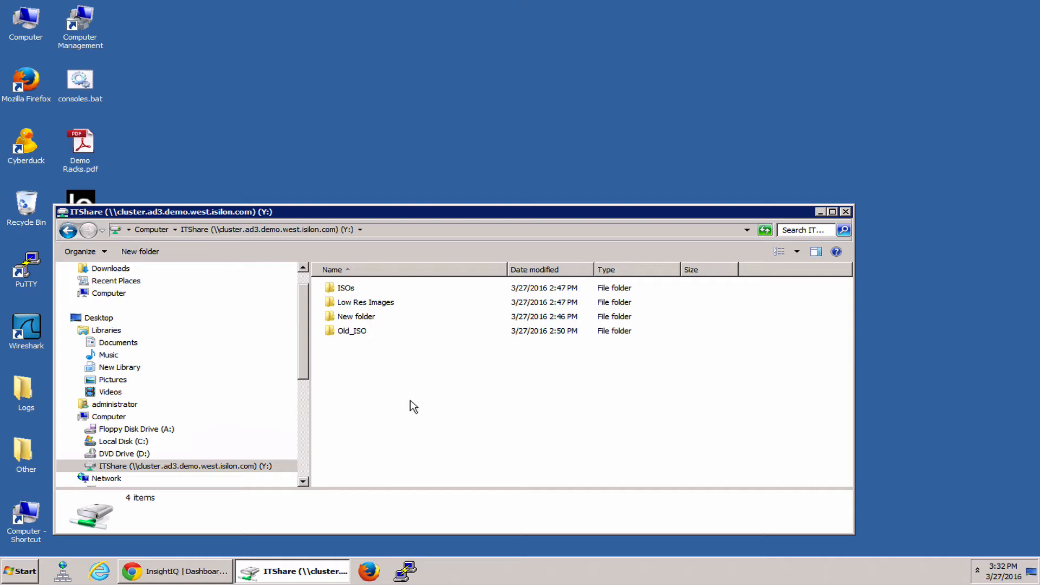
Show the combined properties of all four folders on the ITShare drive
{"action": "left_click_drag", "start_coordinate": [386, 393], "coordinate": [331, 291]}
{"action": "right_click", "coordinate": [345, 306]}
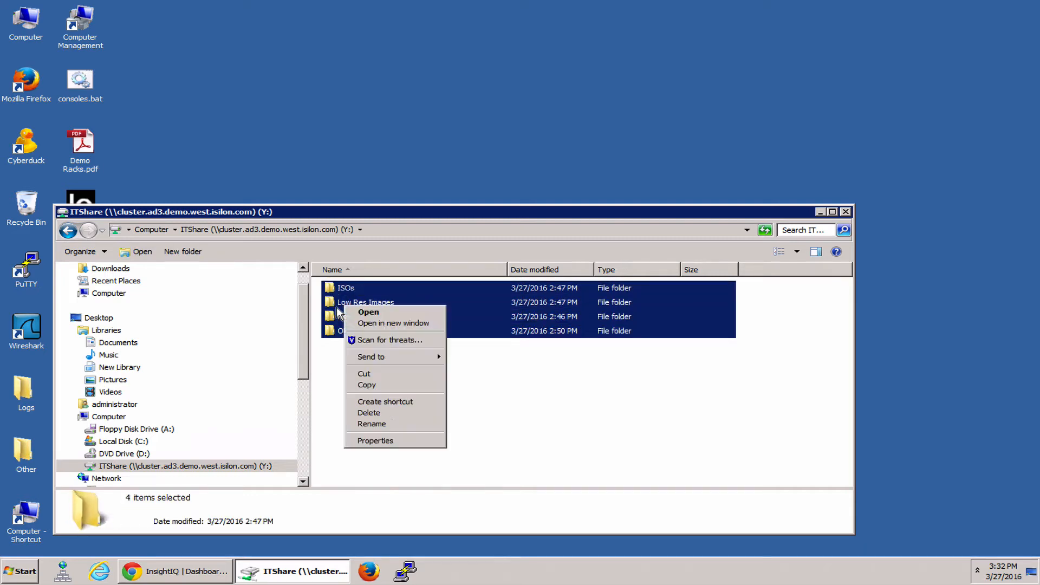
{"action": "left_click", "coordinate": [395, 444]}
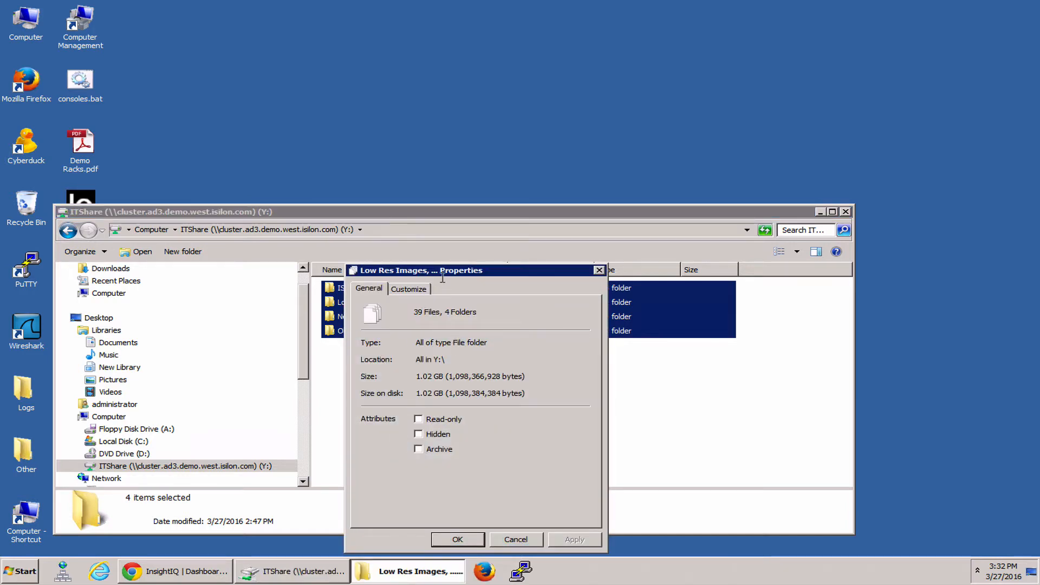
{"action": "left_click_drag", "start_coordinate": [443, 274], "coordinate": [549, 206]}
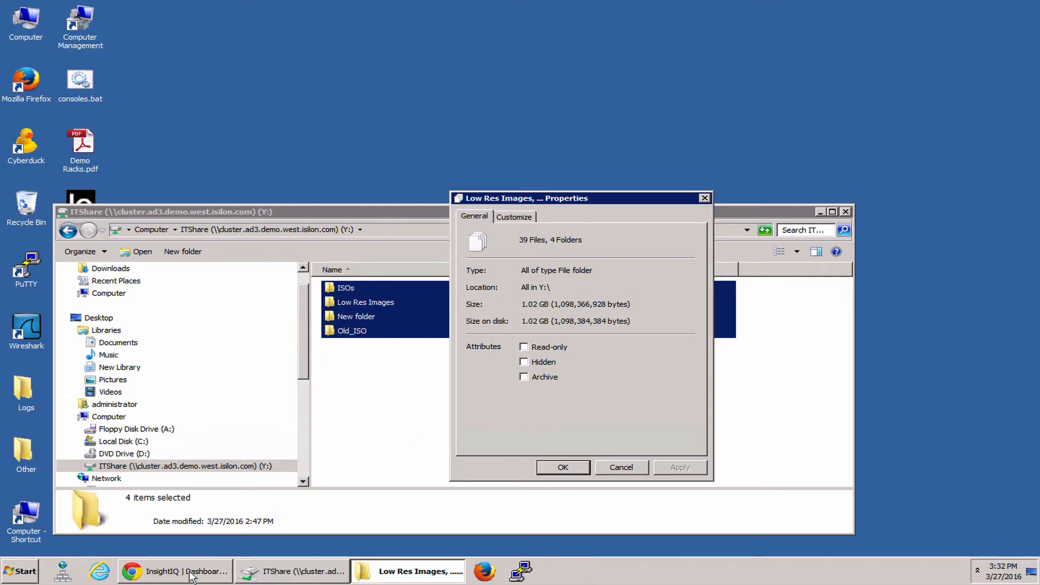
Switch to InsightIQ and view the cluster's File System Analytics Data Properties report from Mar 27 2016, 3:26 pm
{"action": "mouse_move", "coordinate": [191, 578]}
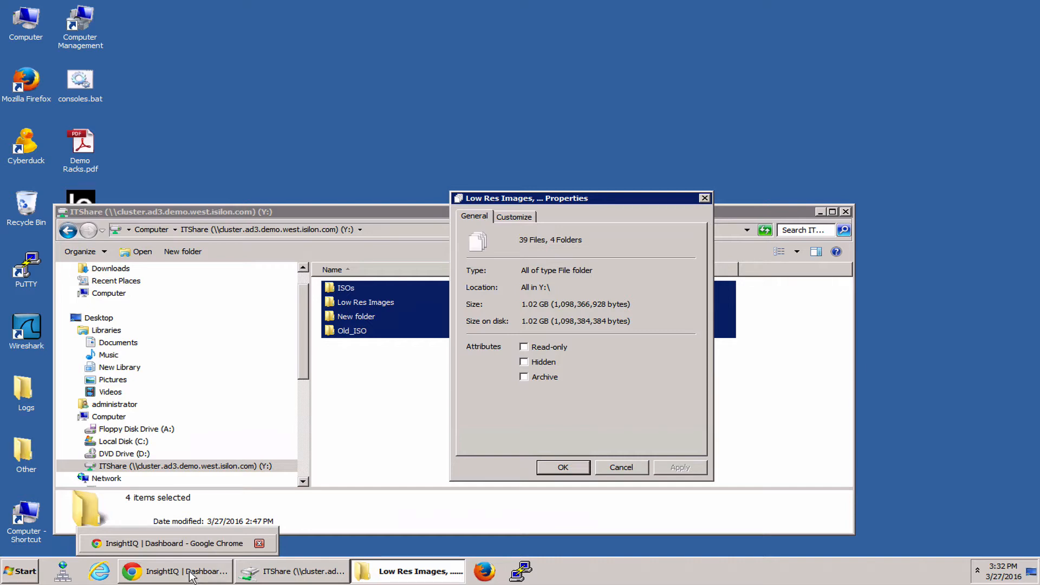
{"action": "left_click", "coordinate": [190, 577]}
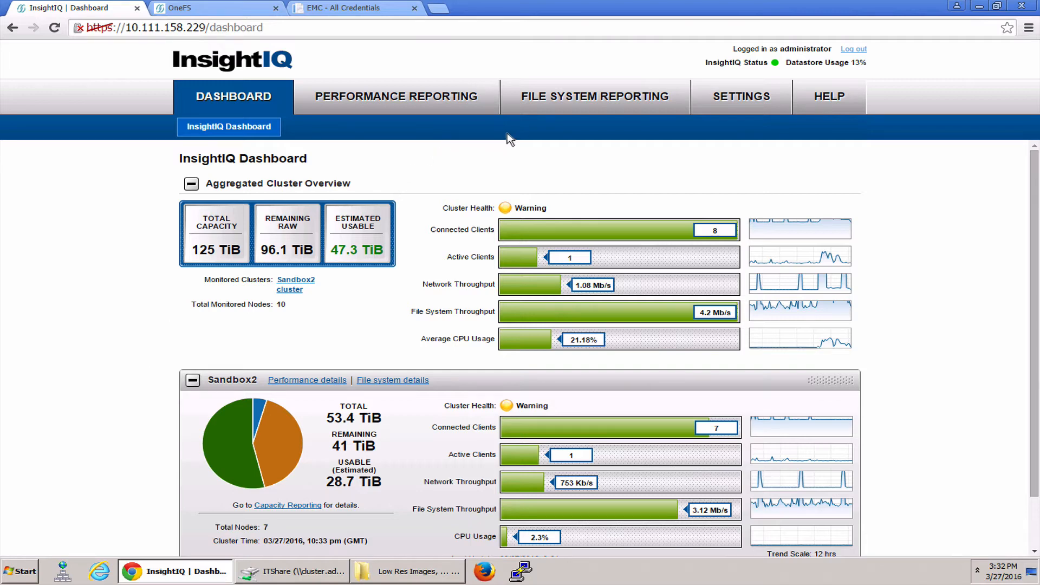
{"action": "left_click", "coordinate": [566, 106]}
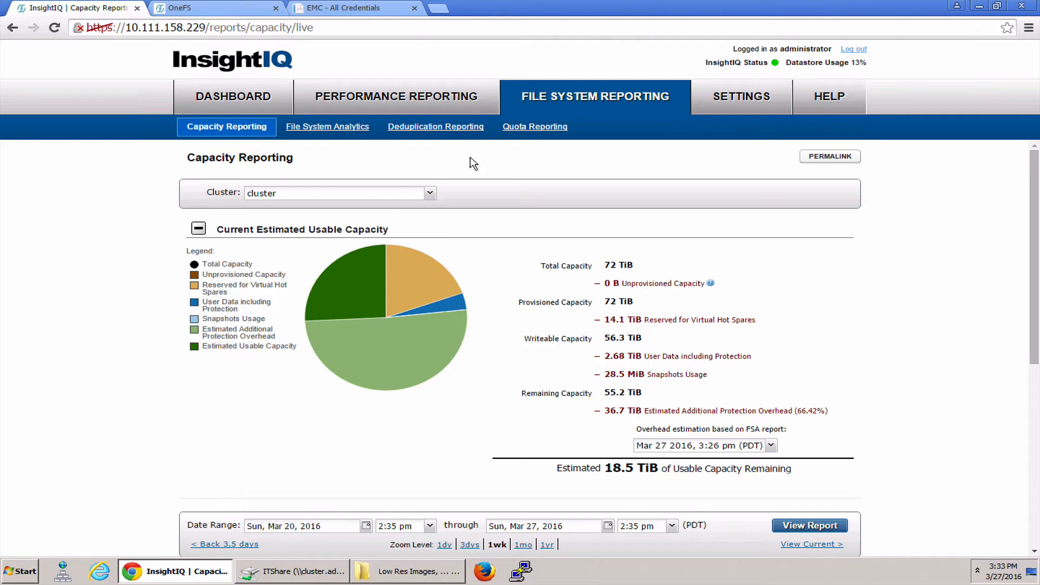
{"action": "left_click", "coordinate": [338, 132]}
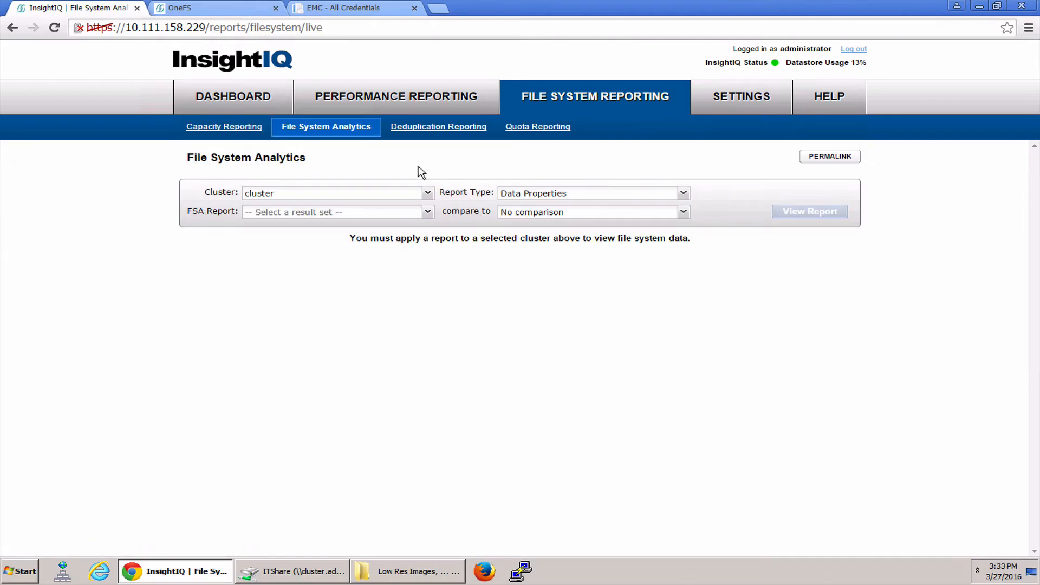
{"action": "left_click", "coordinate": [423, 212]}
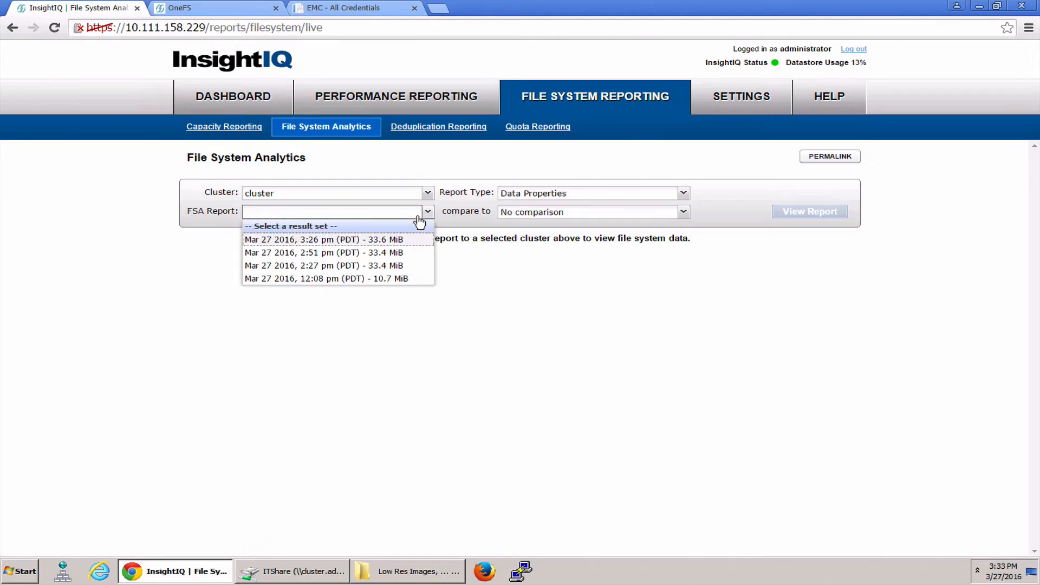
{"action": "left_click", "coordinate": [389, 241]}
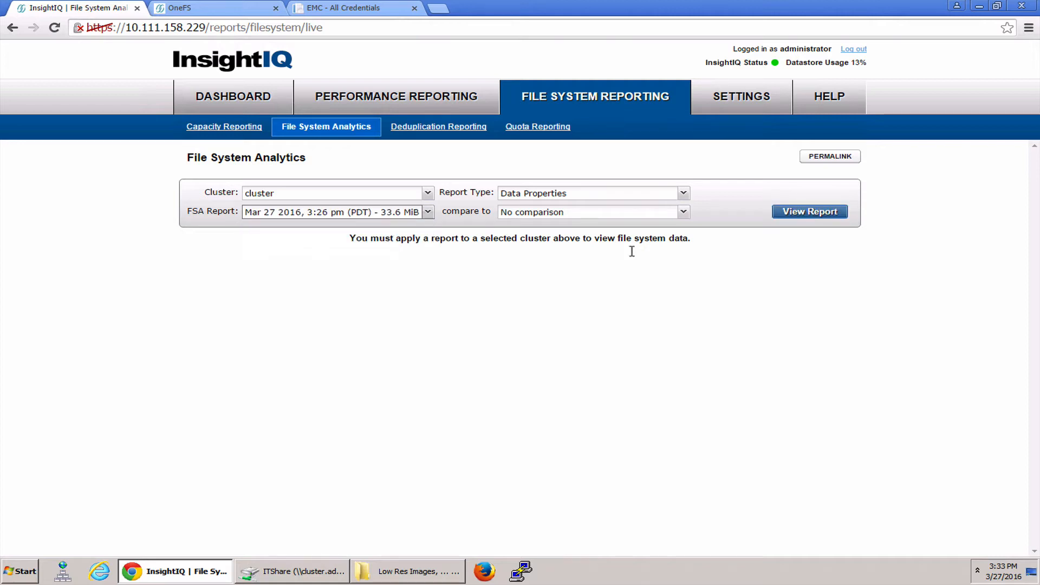
{"action": "left_click", "coordinate": [805, 214]}
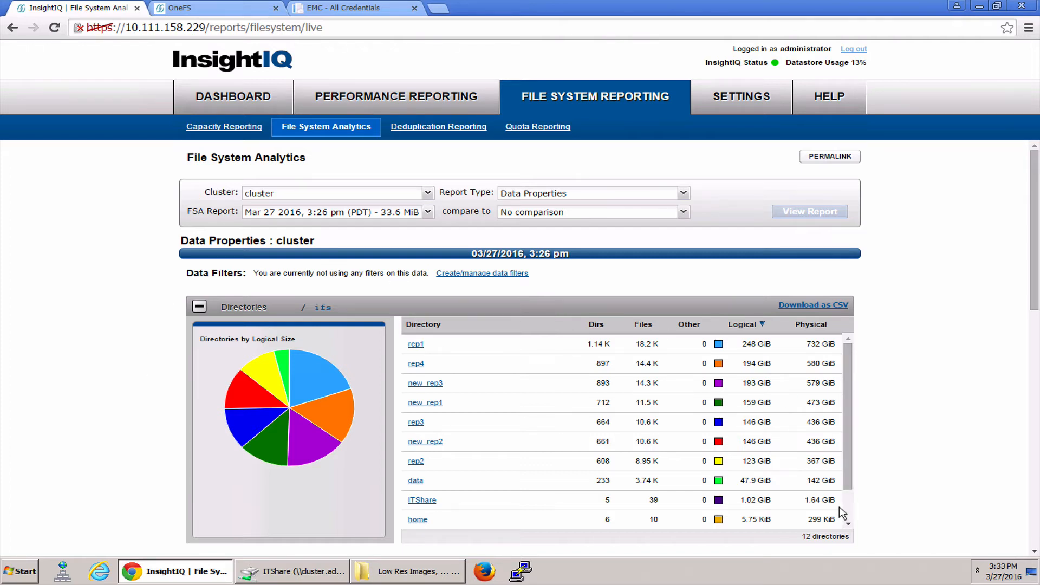
Drill into the ITShare directory in the report, compare it with the folders' properties and dismiss the properties dialog
{"action": "left_click", "coordinate": [420, 501]}
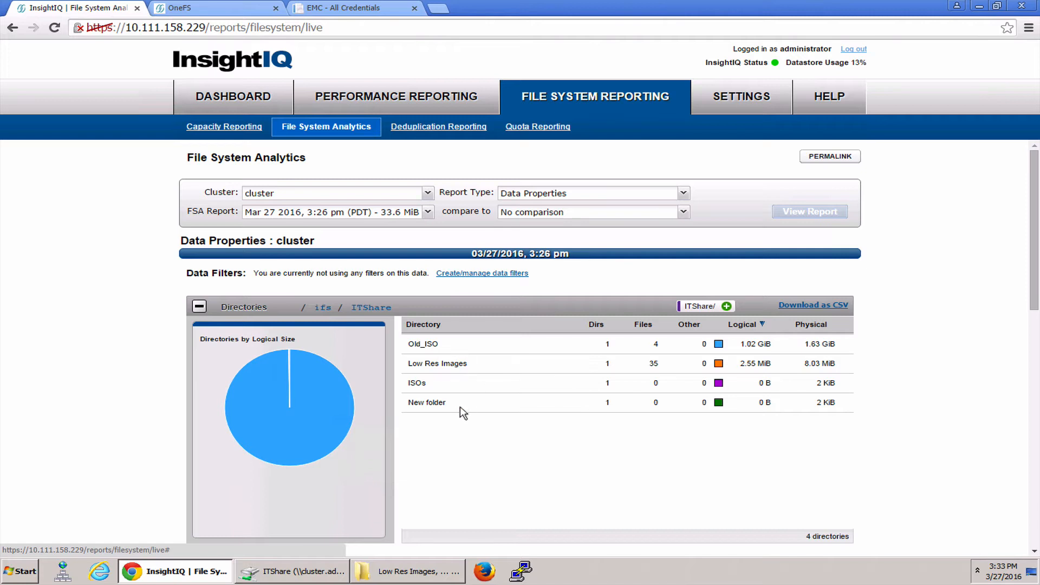
{"action": "mouse_move", "coordinate": [304, 409]}
{"action": "left_click", "coordinate": [406, 573]}
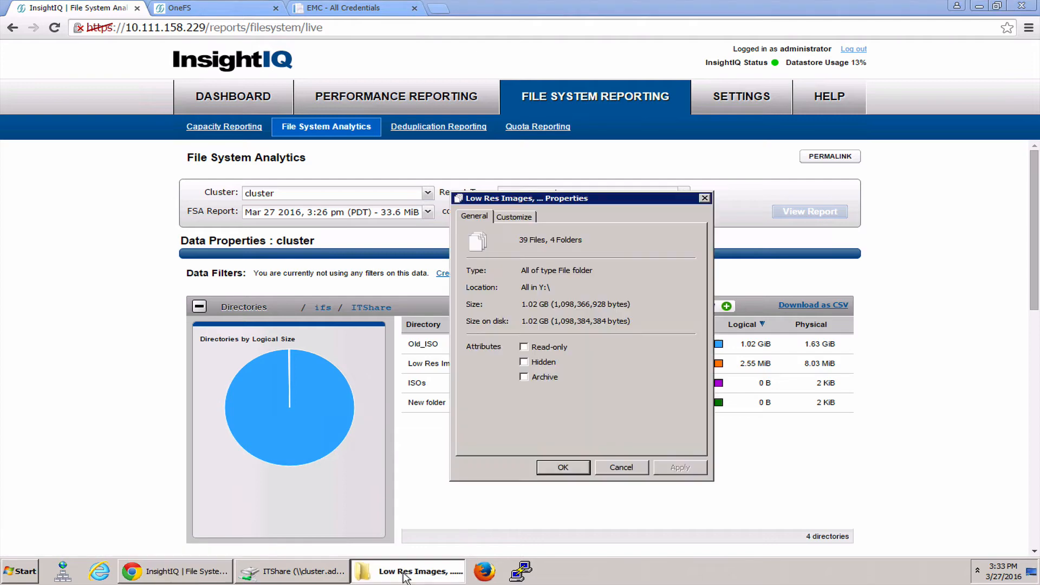
{"action": "left_click", "coordinate": [603, 466]}
Switch to the ITShare file window and look inside the ISOs and Old_ISO folders
{"action": "left_click", "coordinate": [293, 571]}
{"action": "left_click", "coordinate": [381, 422]}
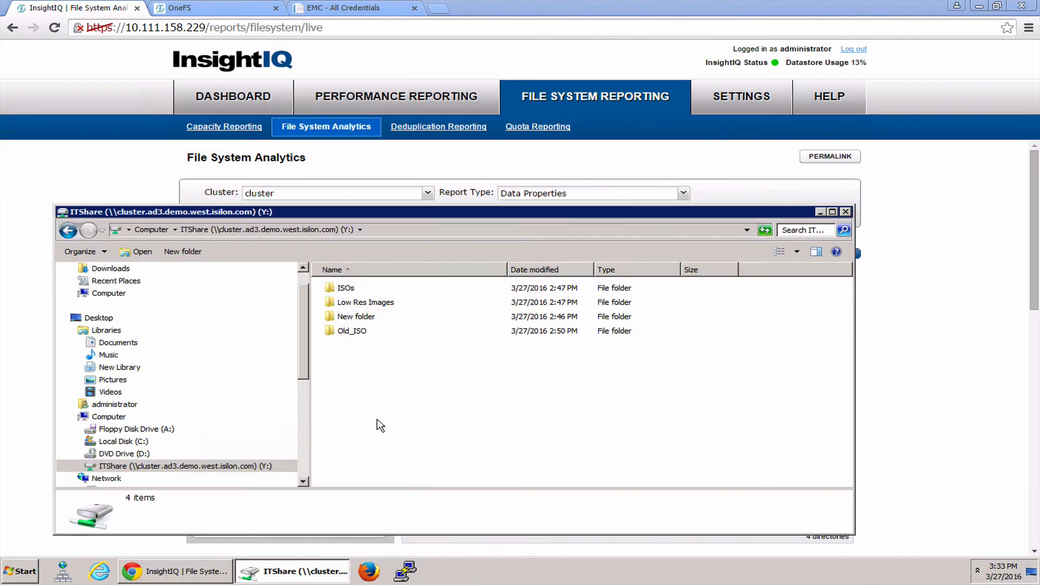
{"action": "double_click", "coordinate": [345, 288]}
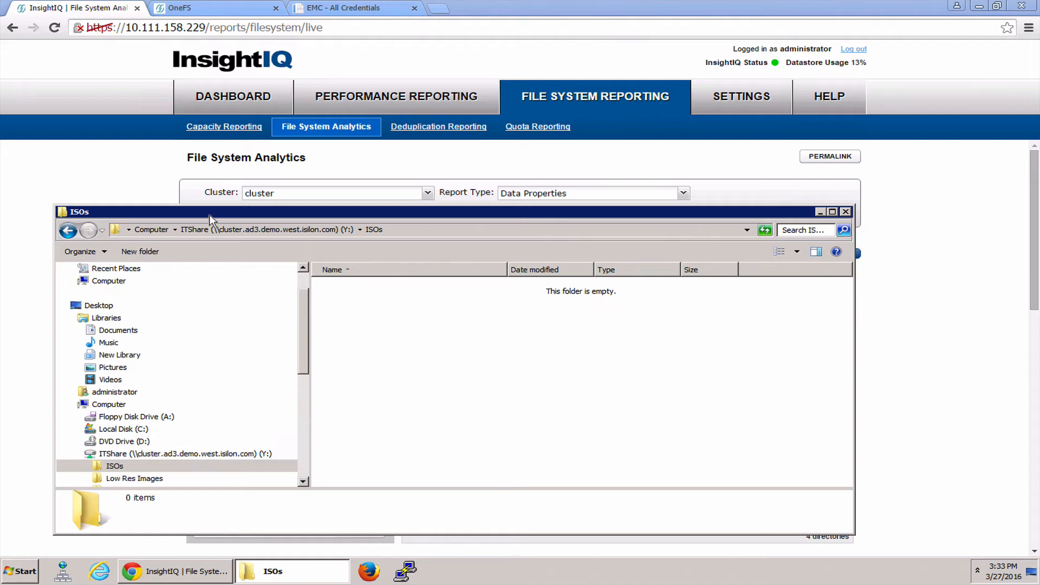
{"action": "left_click", "coordinate": [298, 230]}
{"action": "double_click", "coordinate": [346, 331]}
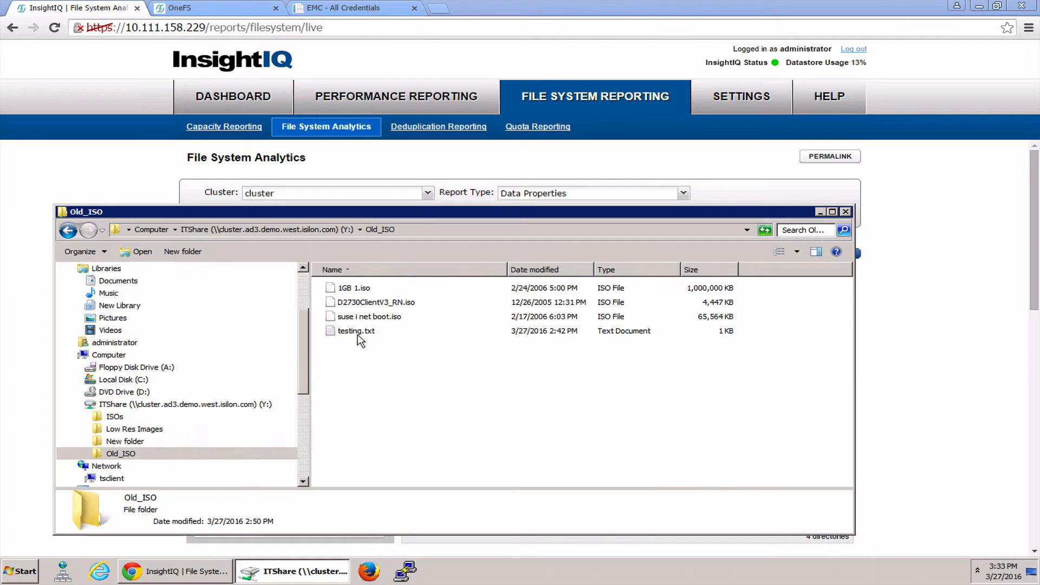
Open testing.txt from the Old_ISO folder to read its contents, and close it
{"action": "left_click", "coordinate": [351, 335]}
{"action": "left_click", "coordinate": [407, 404]}
{"action": "double_click", "coordinate": [352, 333]}
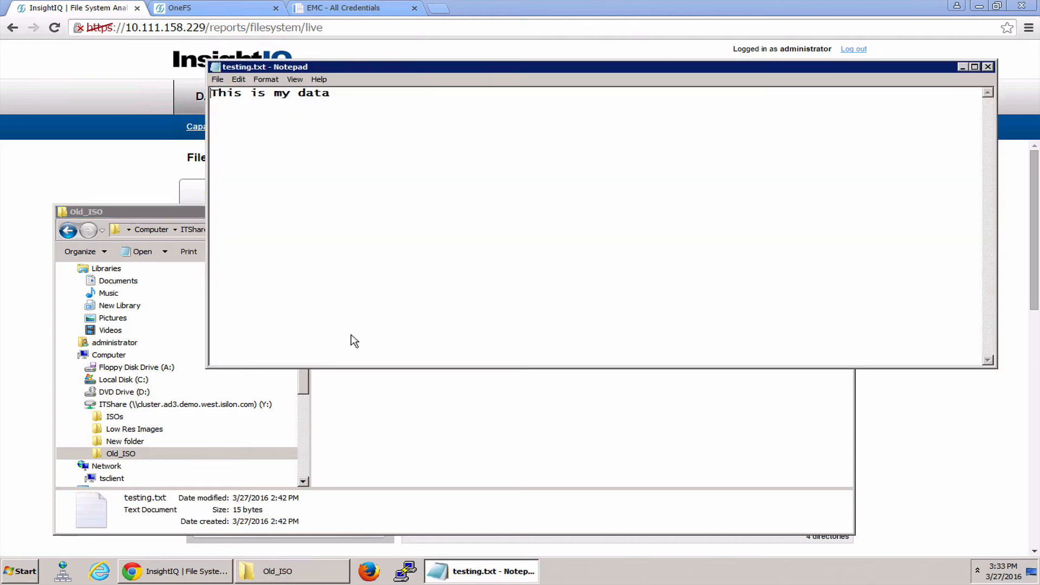
{"action": "left_click", "coordinate": [459, 198]}
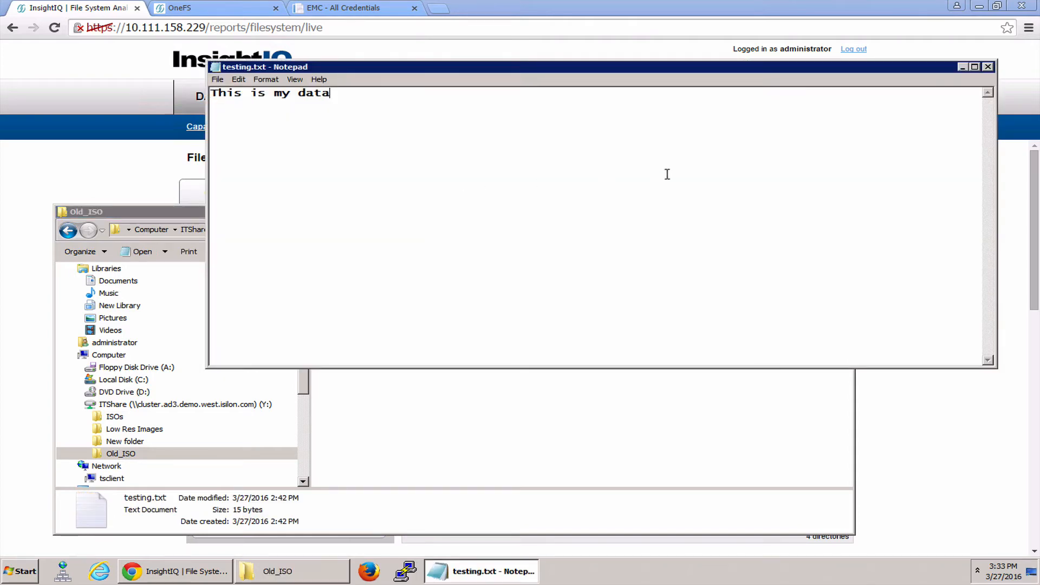
{"action": "left_click", "coordinate": [988, 67]}
{"action": "left_click", "coordinate": [490, 390]}
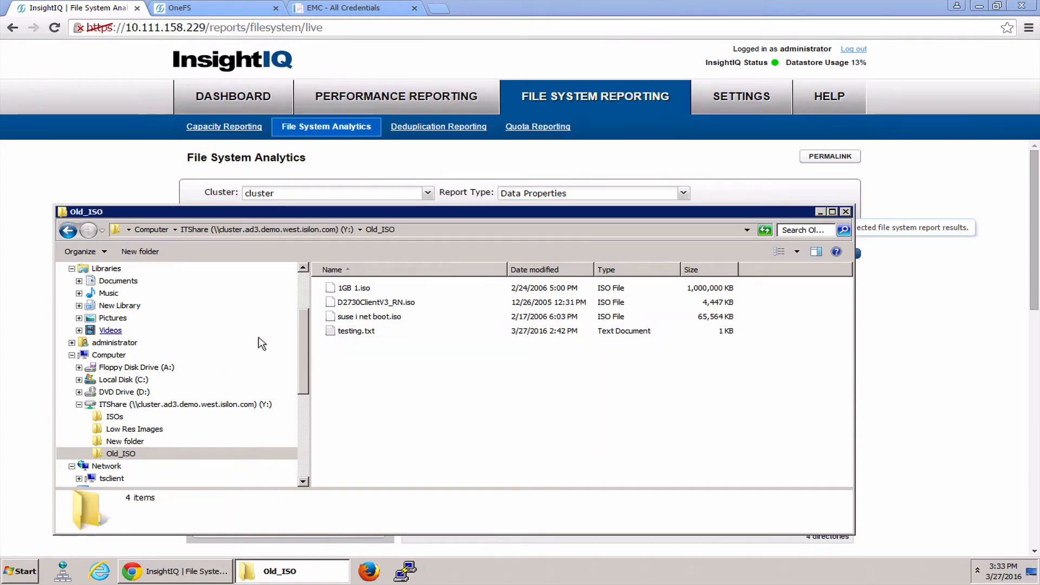
Go back up to the Computer overview to check the ITShare drive's capacity, and return to InsightIQ
{"action": "left_click", "coordinate": [288, 233]}
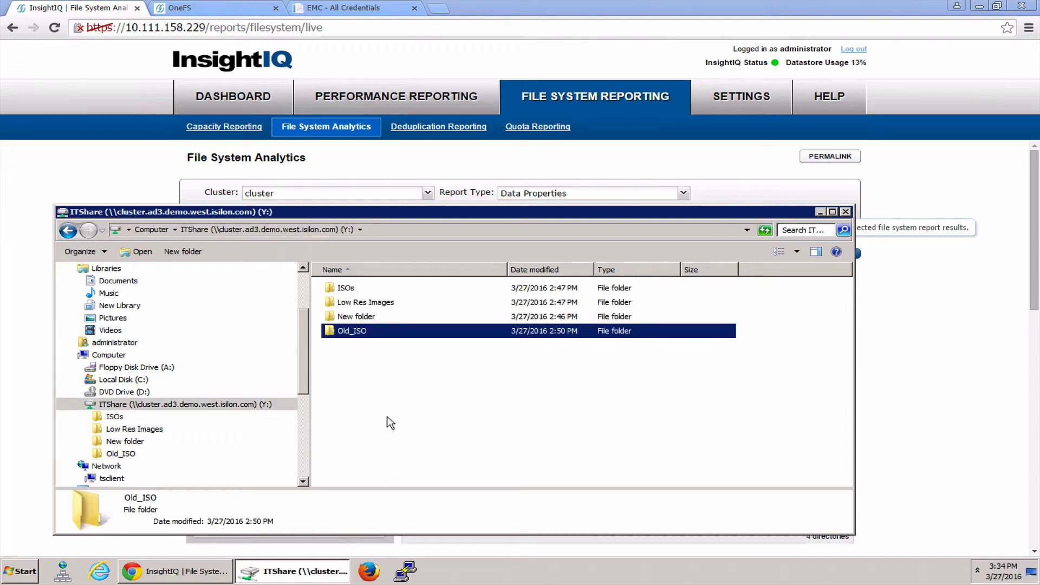
{"action": "left_click", "coordinate": [144, 230]}
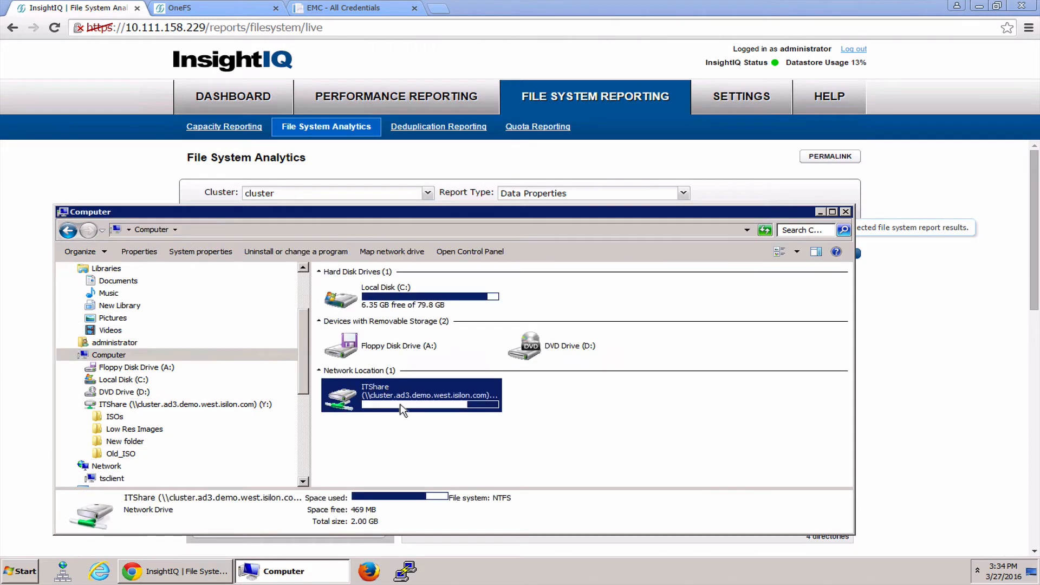
{"action": "left_click", "coordinate": [900, 415]}
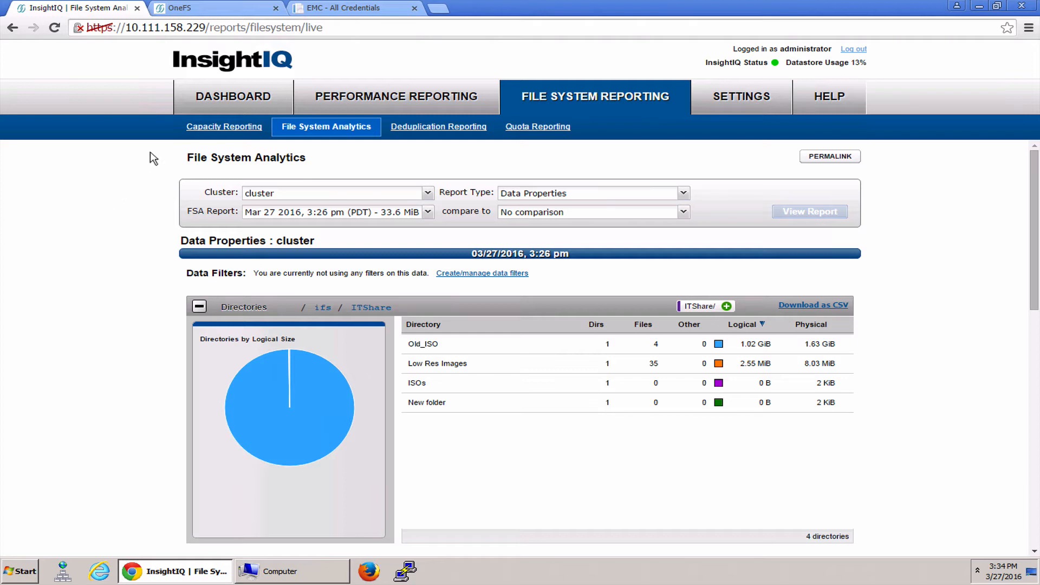
Switch to the OneFS administration page and show the CloudPools accounts and pools under Storage Pools
{"action": "left_click", "coordinate": [207, 13]}
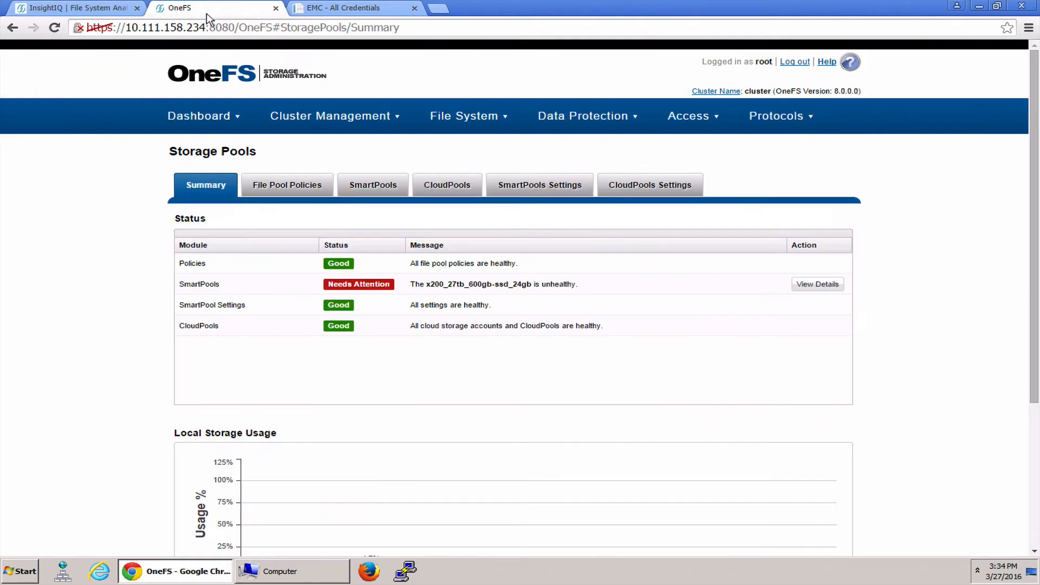
{"action": "left_click", "coordinate": [335, 116]}
{"action": "mouse_move", "coordinate": [337, 124]}
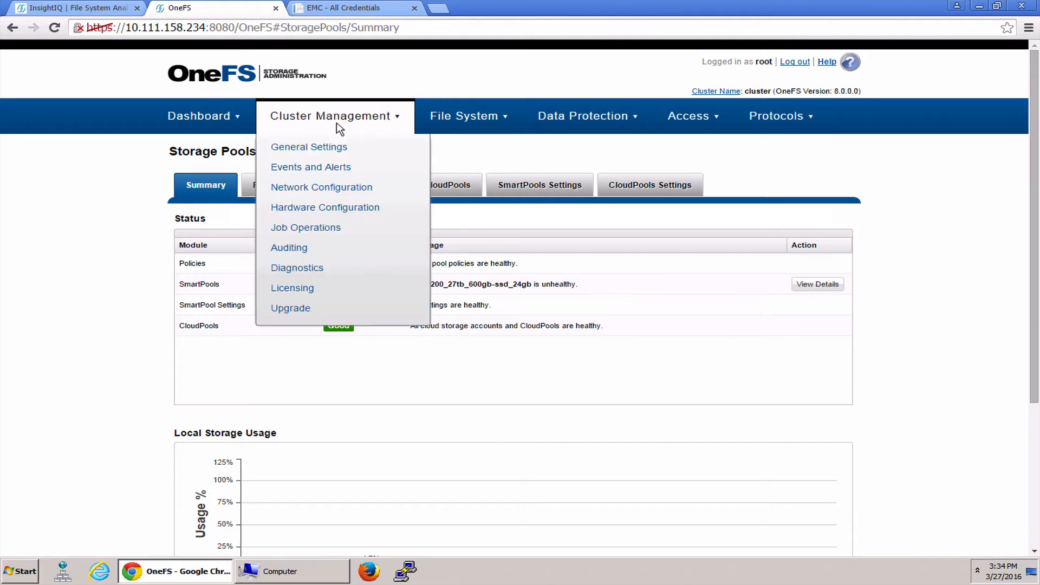
{"action": "mouse_move", "coordinate": [459, 108]}
{"action": "left_click", "coordinate": [462, 153]}
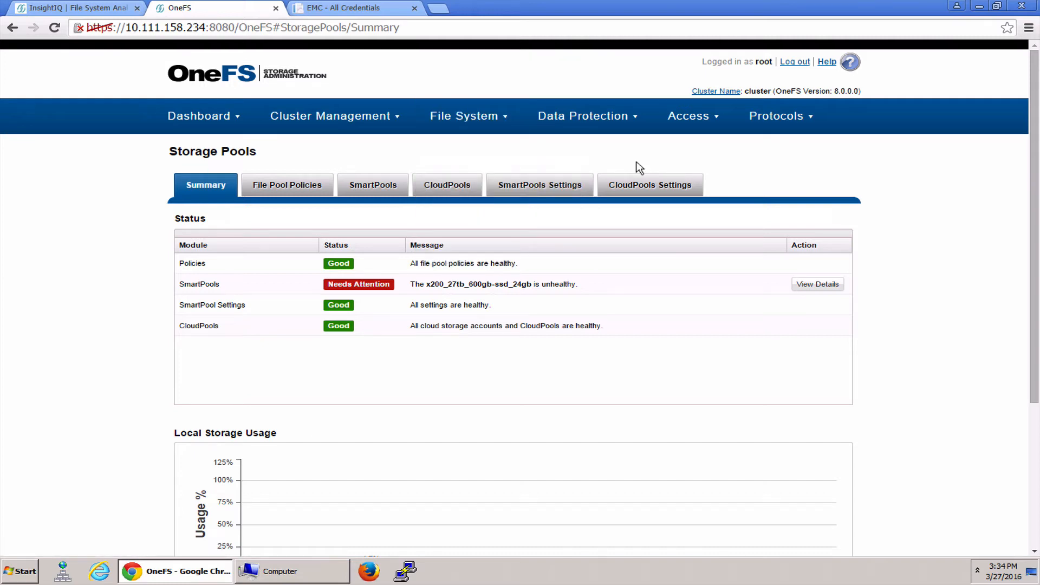
{"action": "left_click", "coordinate": [442, 196]}
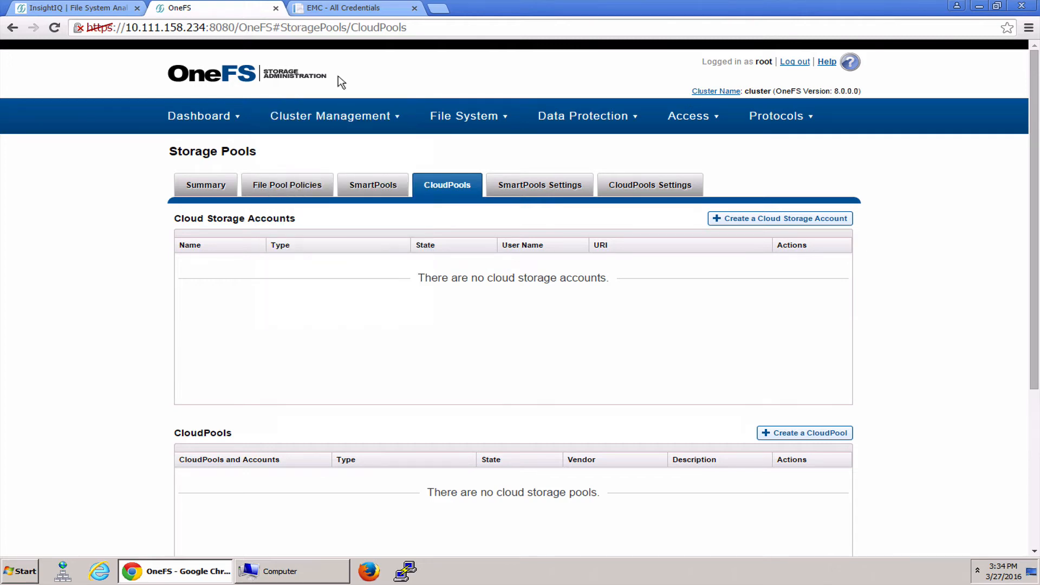
Switch to the ECS Test Drive portal and examine its address and the credentials overview
{"action": "left_click", "coordinate": [357, 16]}
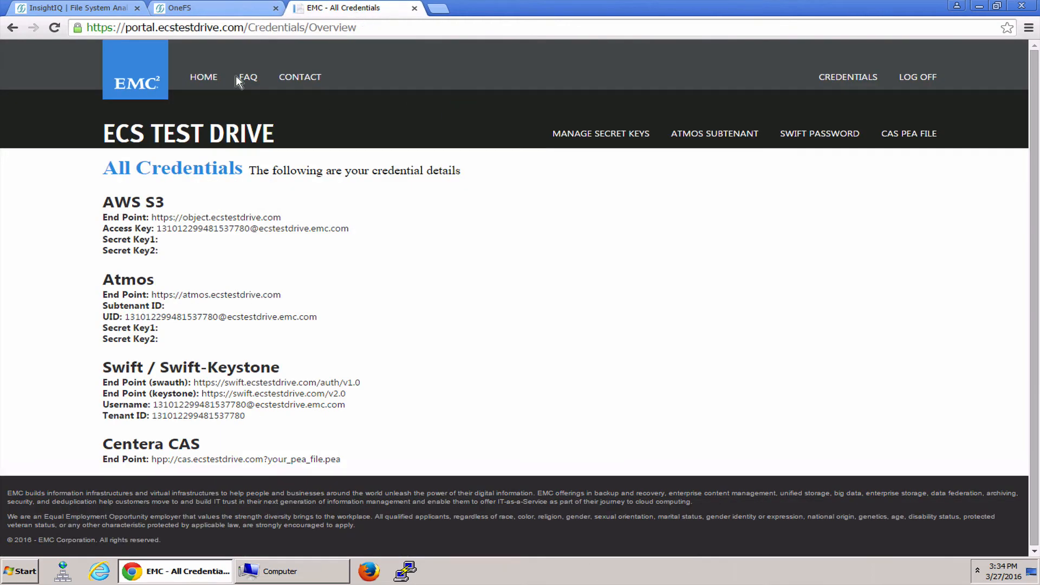
{"action": "left_click_drag", "start_coordinate": [155, 27], "coordinate": [366, 28]}
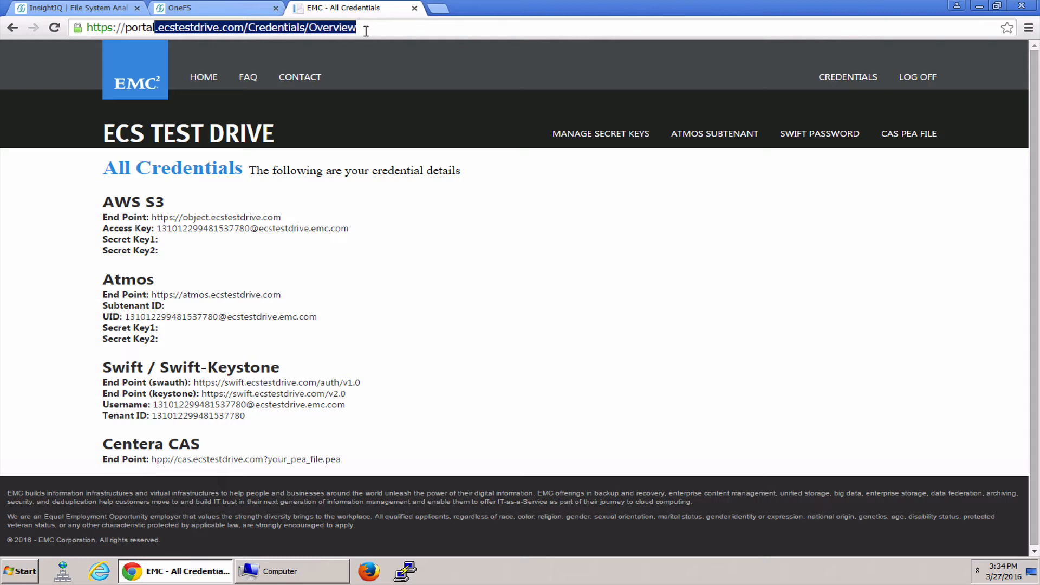
{"action": "left_click", "coordinate": [366, 31]}
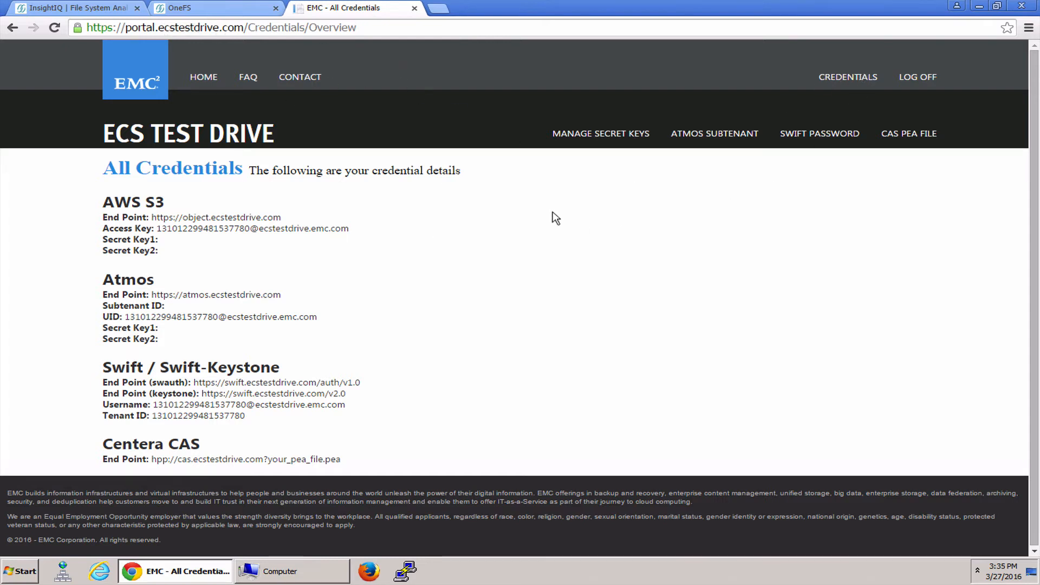
Create Secret Key1 in the ECS Test Drive portal, reviewing it in the credentials overview before returning to OneFS
{"action": "left_click", "coordinate": [609, 135]}
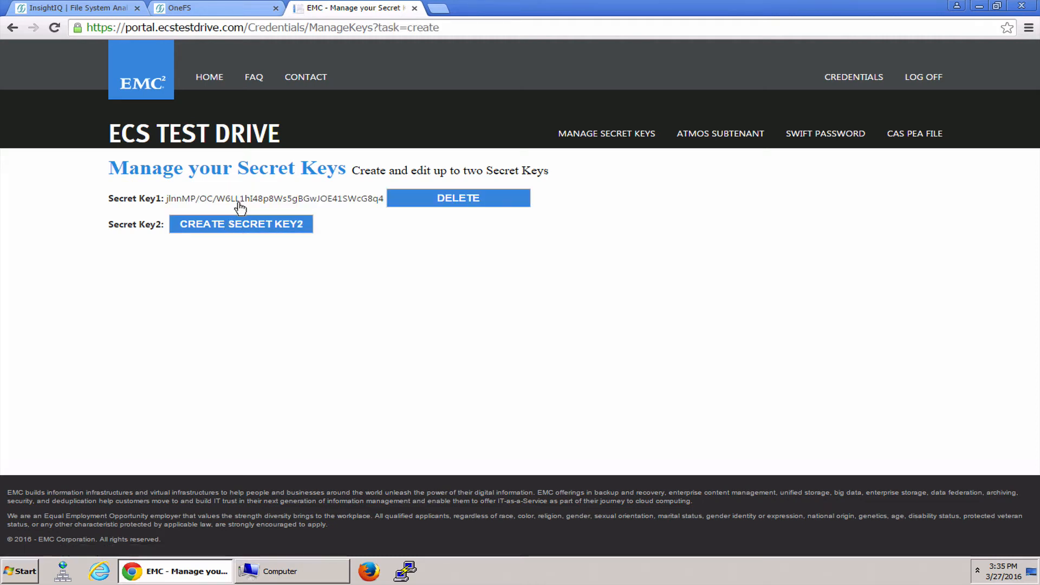
{"action": "left_click", "coordinate": [851, 80]}
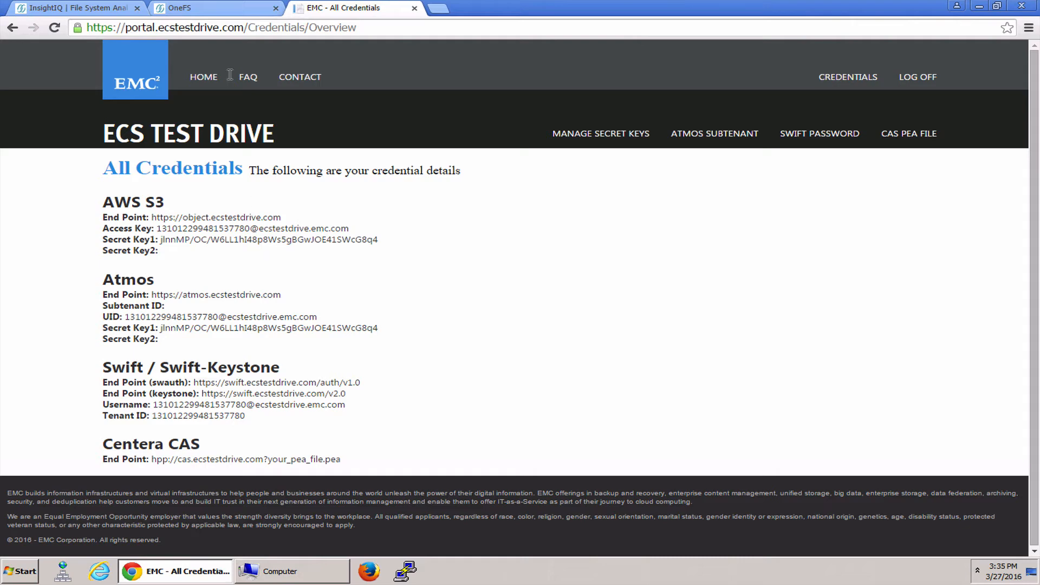
{"action": "left_click", "coordinate": [225, 11]}
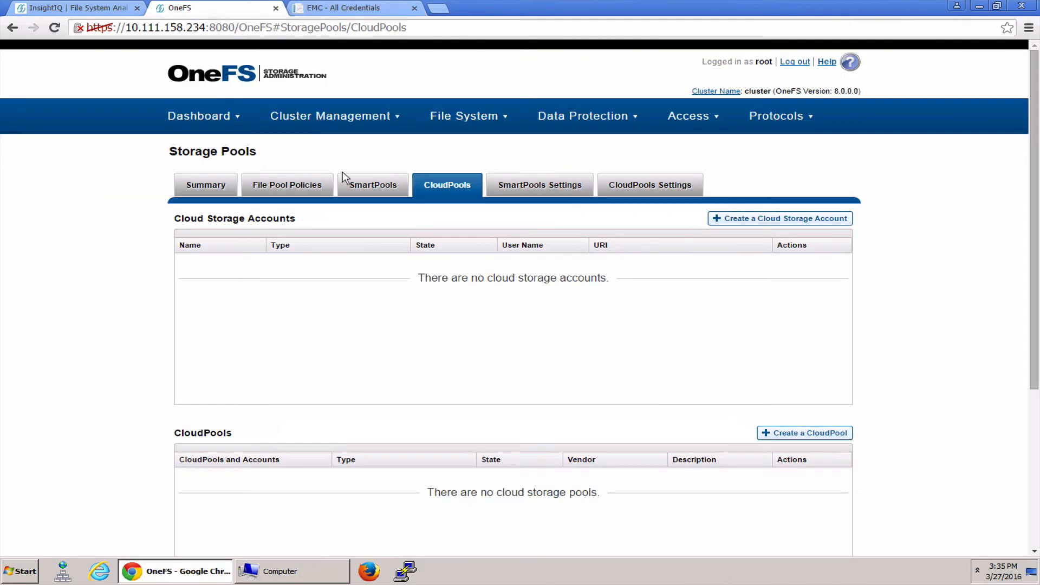
Start a new cloud storage account named ecstestdrive with the type EMC ECS Appliance
{"action": "left_click", "coordinate": [786, 219]}
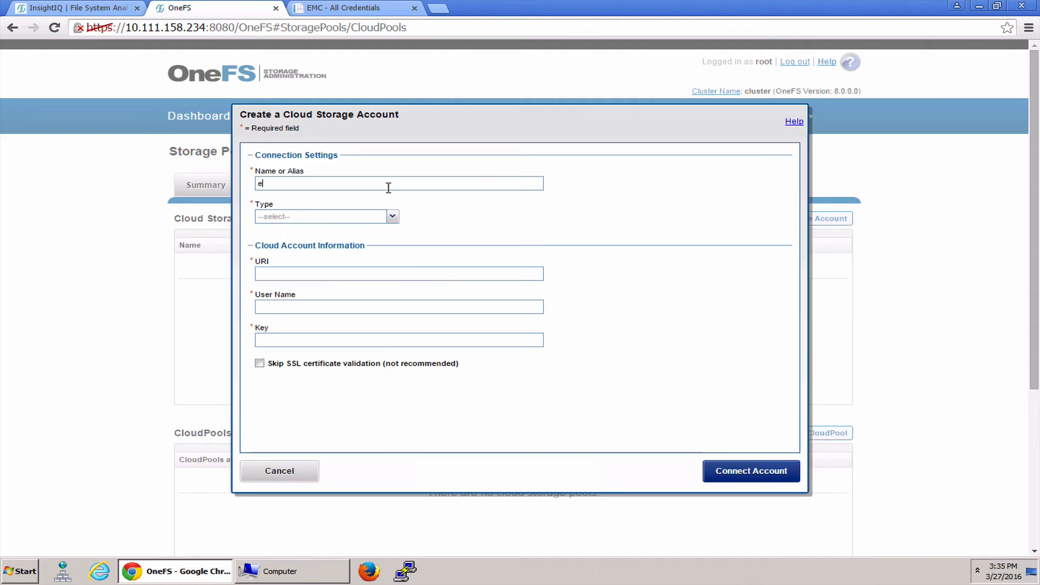
{"action": "type", "text": "cstestdrive"}
{"action": "left_click", "coordinate": [386, 223]}
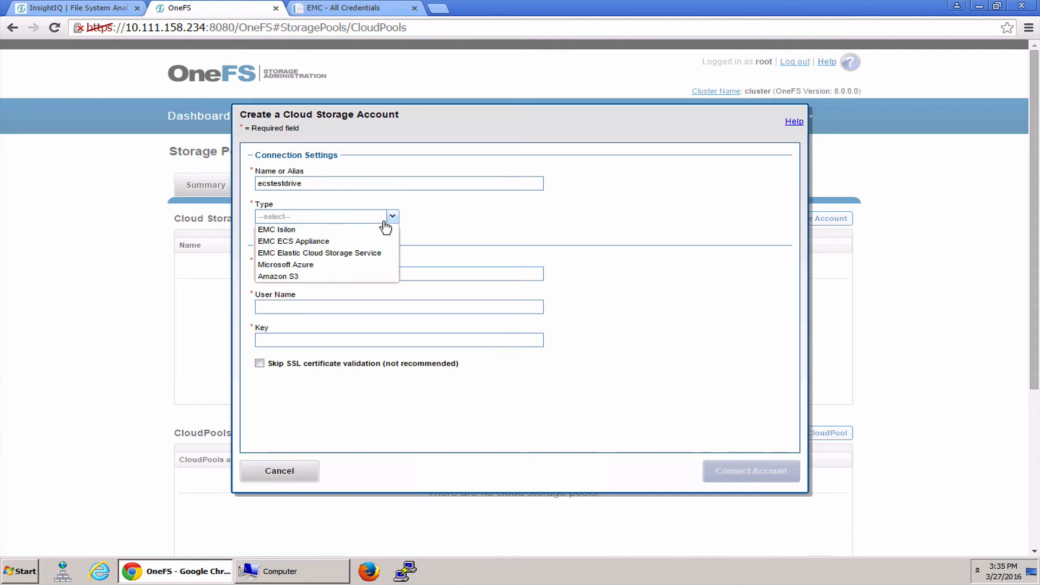
{"action": "left_click", "coordinate": [347, 240]}
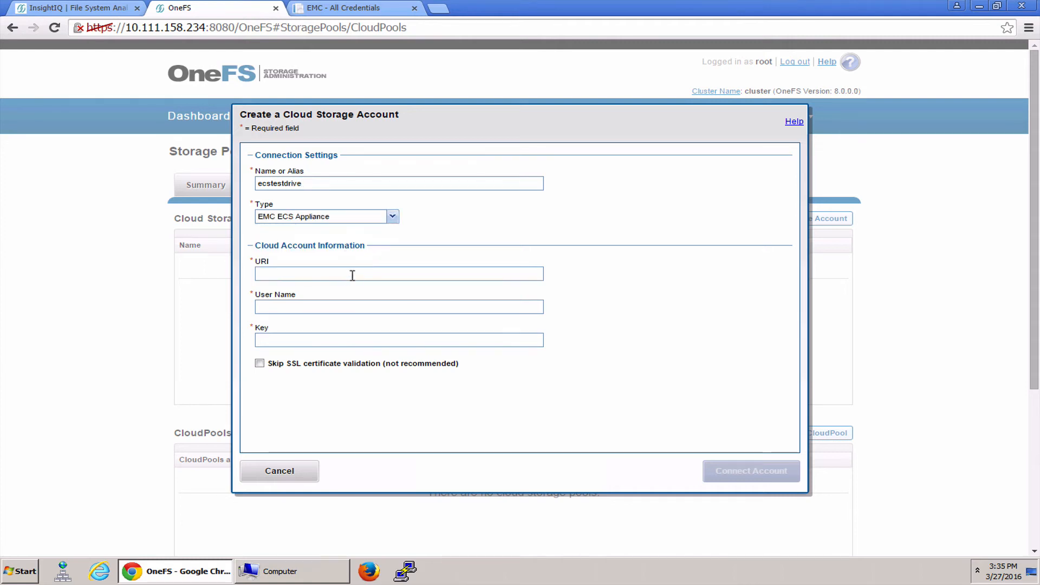
{"action": "left_click", "coordinate": [364, 9]}
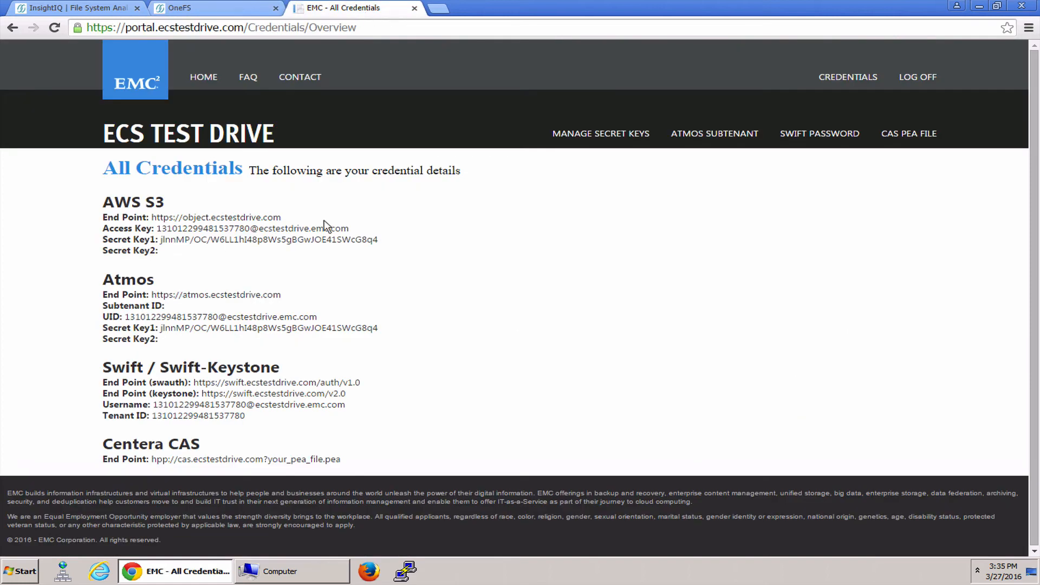
{"action": "left_click_drag", "start_coordinate": [156, 230], "coordinate": [341, 234]}
{"action": "key", "text": "super"}
{"action": "left_click", "coordinate": [417, 242]}
{"action": "left_click_drag", "start_coordinate": [147, 217], "coordinate": [272, 215]}
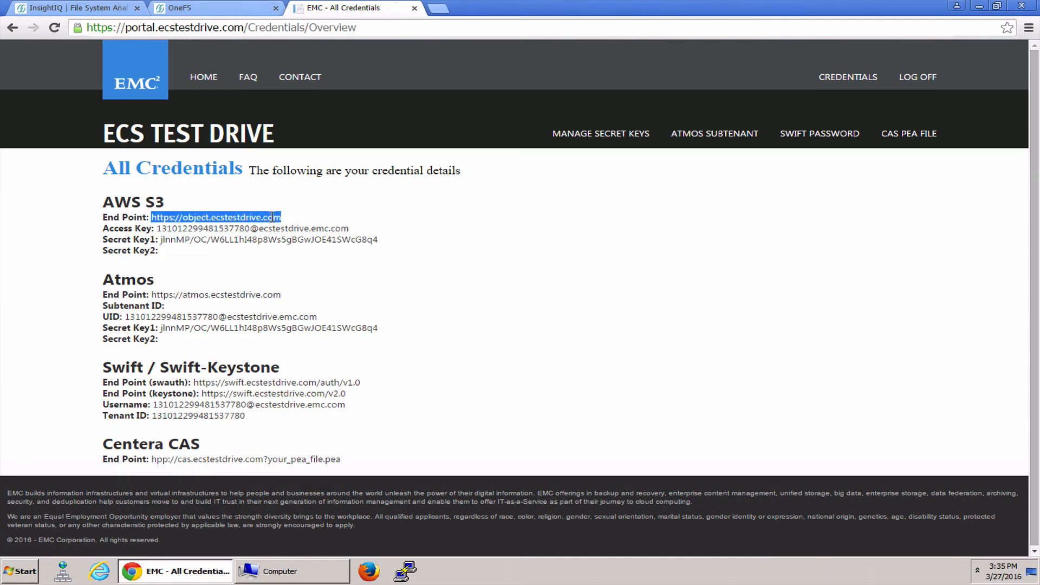
{"action": "key", "text": "ctrl+c"}
{"action": "left_click", "coordinate": [200, 11]}
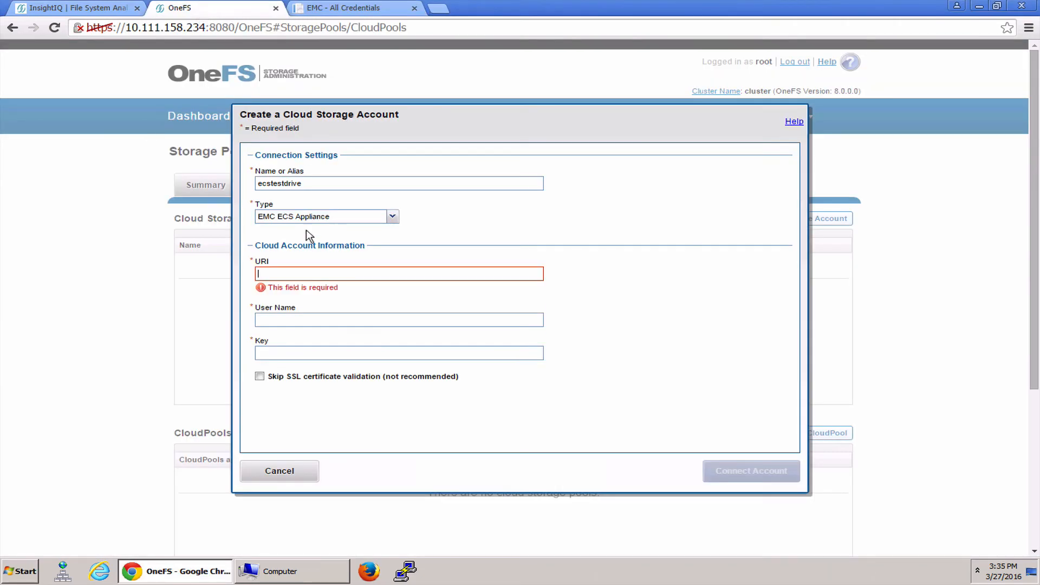
{"action": "key", "text": "ctrl+v"}
Copy the AWS S3 access key from the ECS Test Drive portal into the account's User Name in OneFS
{"action": "left_click", "coordinate": [379, 308]}
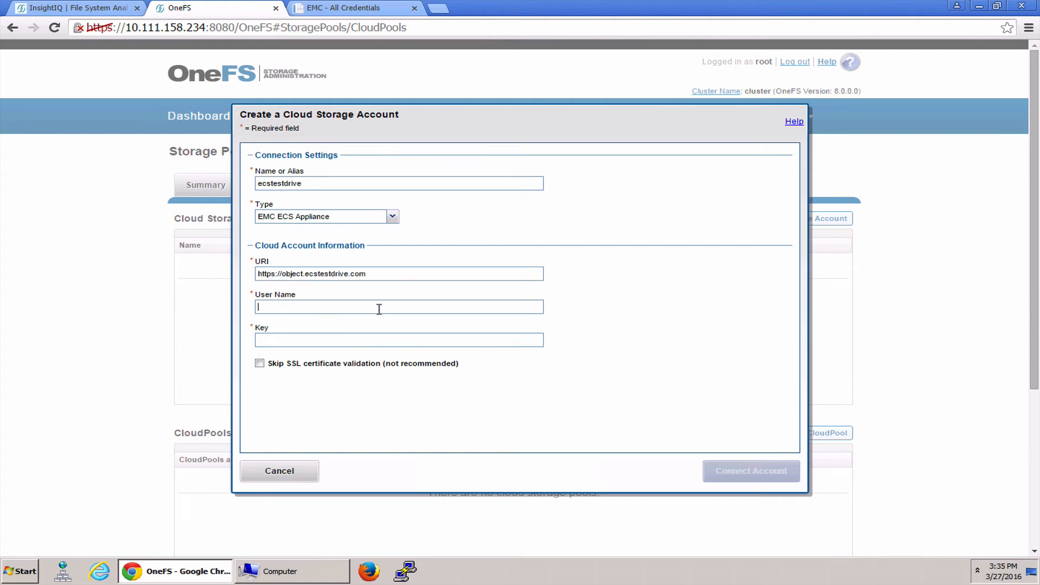
{"action": "left_click", "coordinate": [347, 8]}
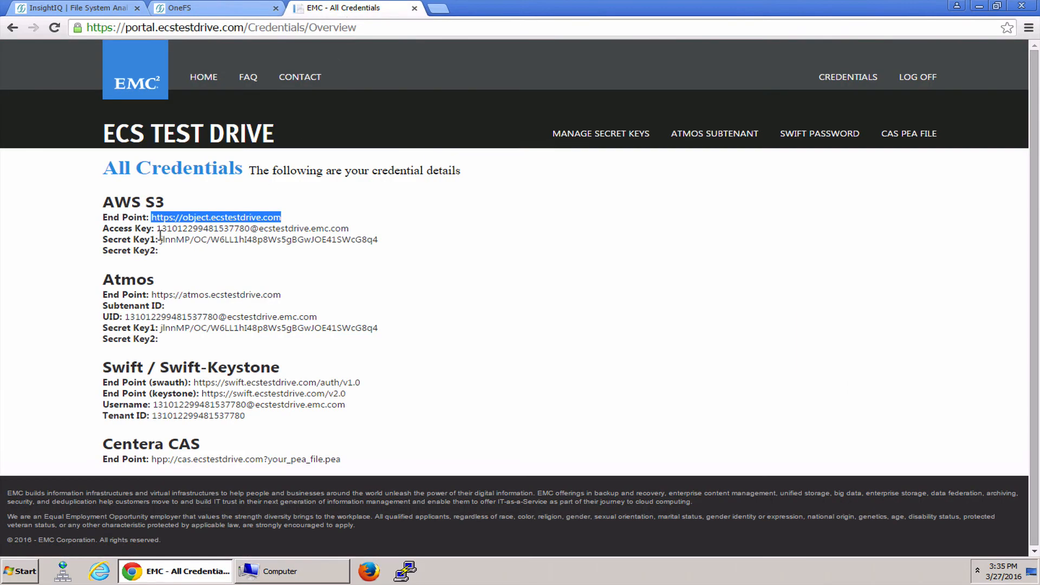
{"action": "left_click_drag", "start_coordinate": [155, 229], "coordinate": [339, 233]}
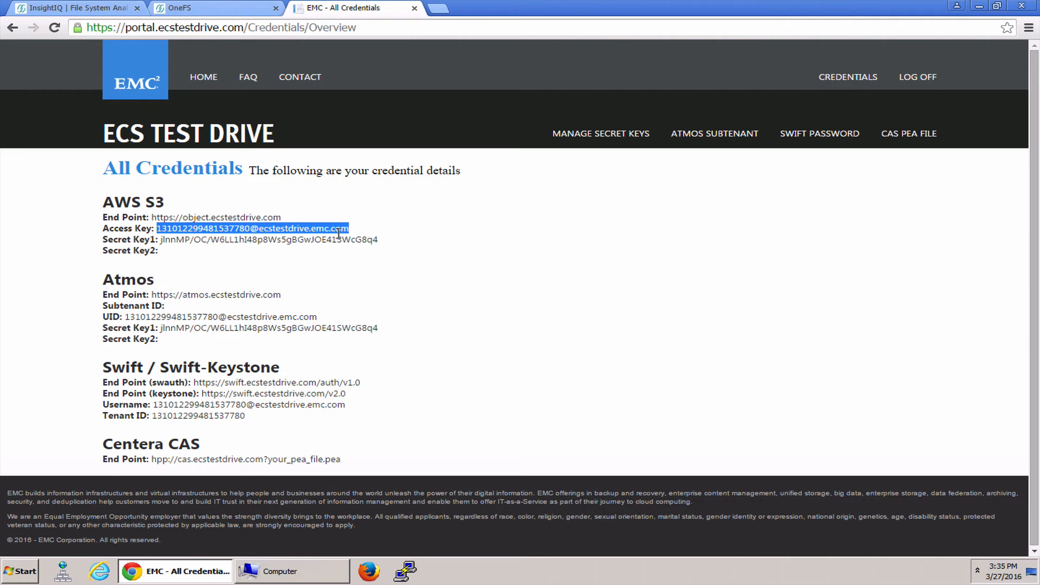
{"action": "left_click", "coordinate": [237, 10]}
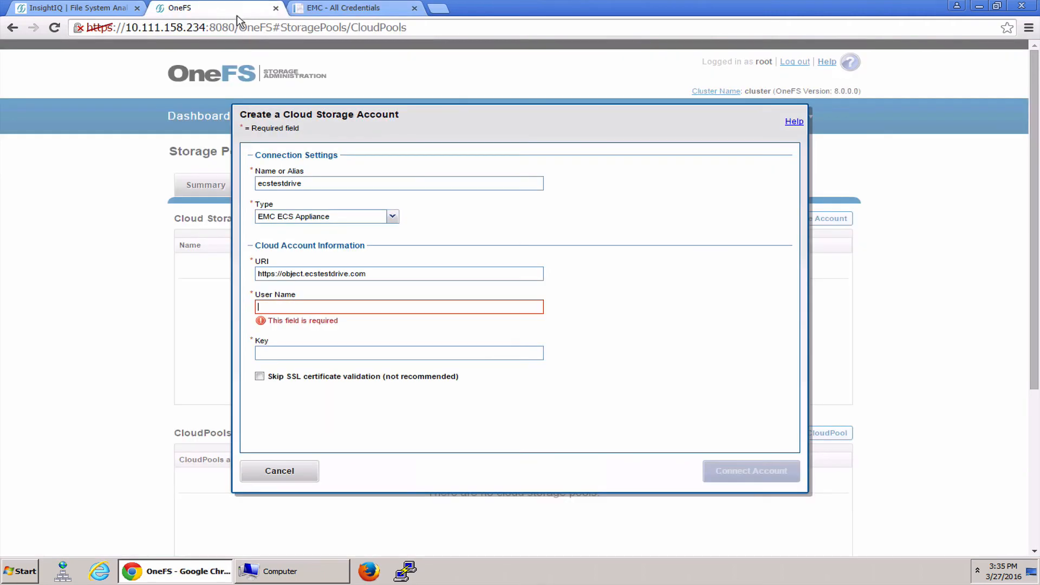
{"action": "key", "text": "ctrl+v"}
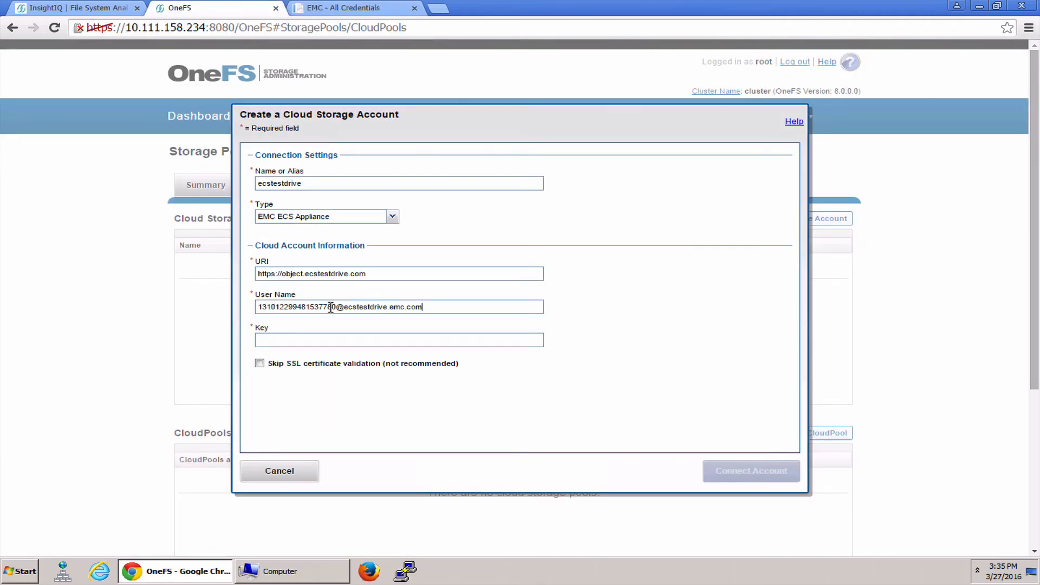
Copy the AWS S3 Secret Key1 from the portal into the account's Key and connect the account with SSL certificate validation skipped
{"action": "left_click", "coordinate": [333, 10]}
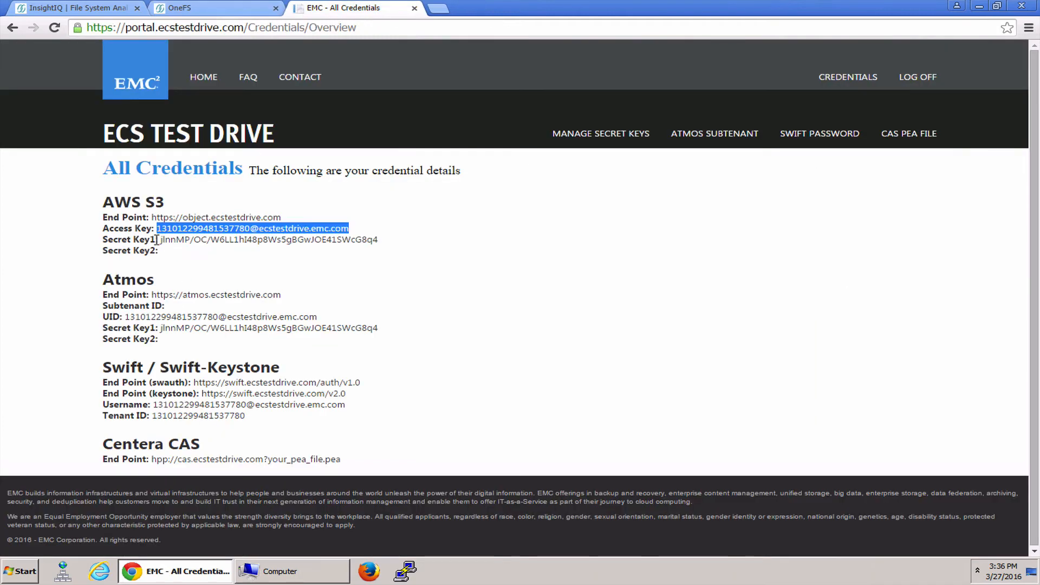
{"action": "left_click_drag", "start_coordinate": [159, 240], "coordinate": [378, 240]}
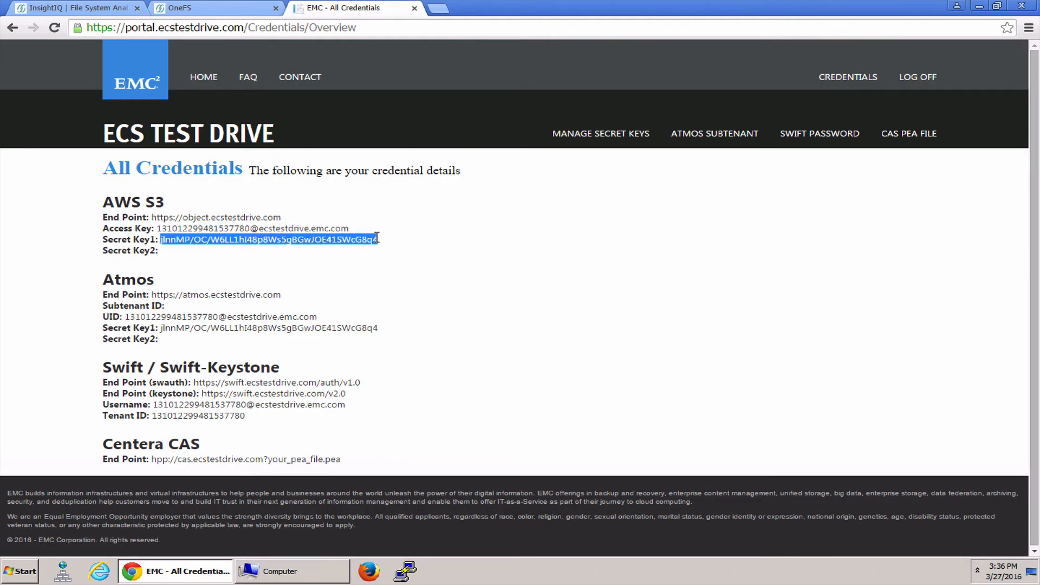
{"action": "left_click", "coordinate": [202, 9]}
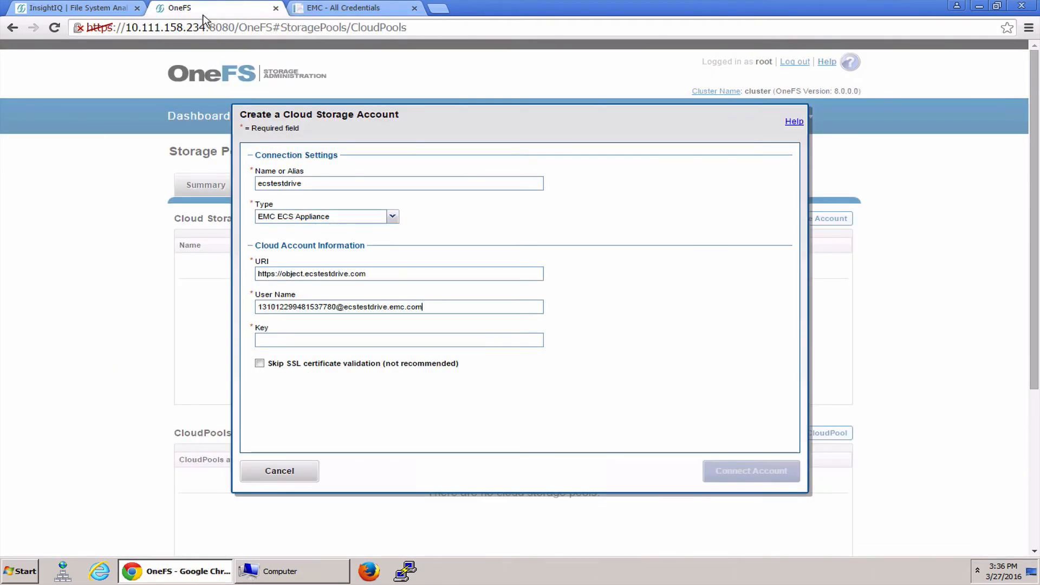
{"action": "left_click", "coordinate": [383, 342]}
{"action": "key", "text": "ctrl+v"}
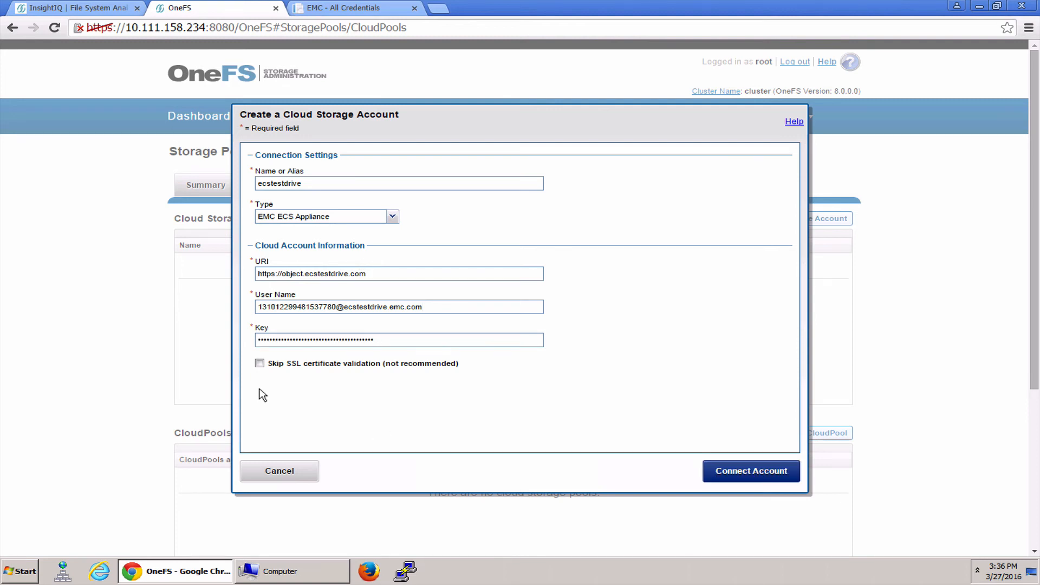
{"action": "left_click", "coordinate": [259, 364]}
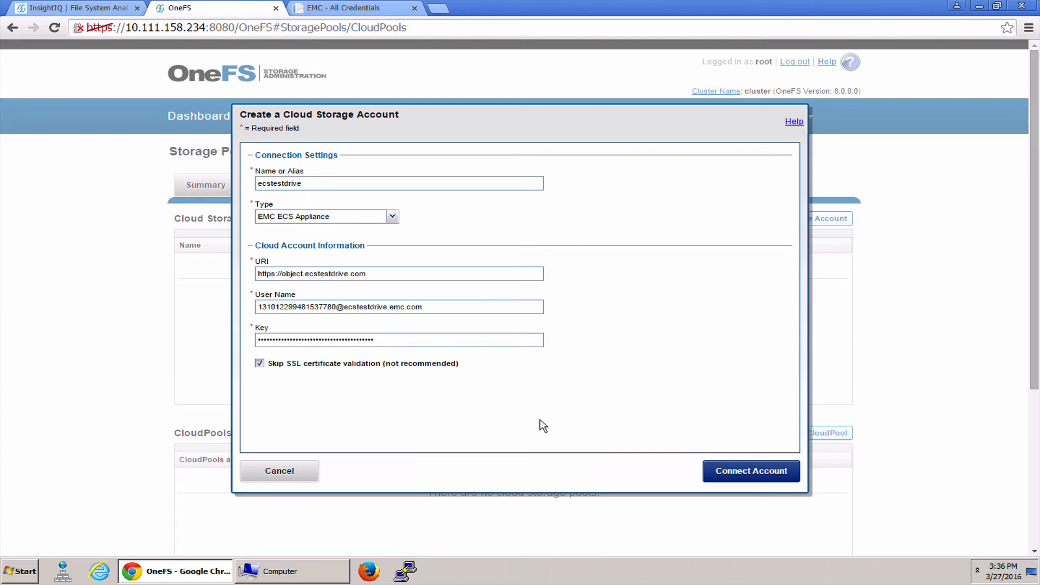
{"action": "left_click", "coordinate": [748, 473]}
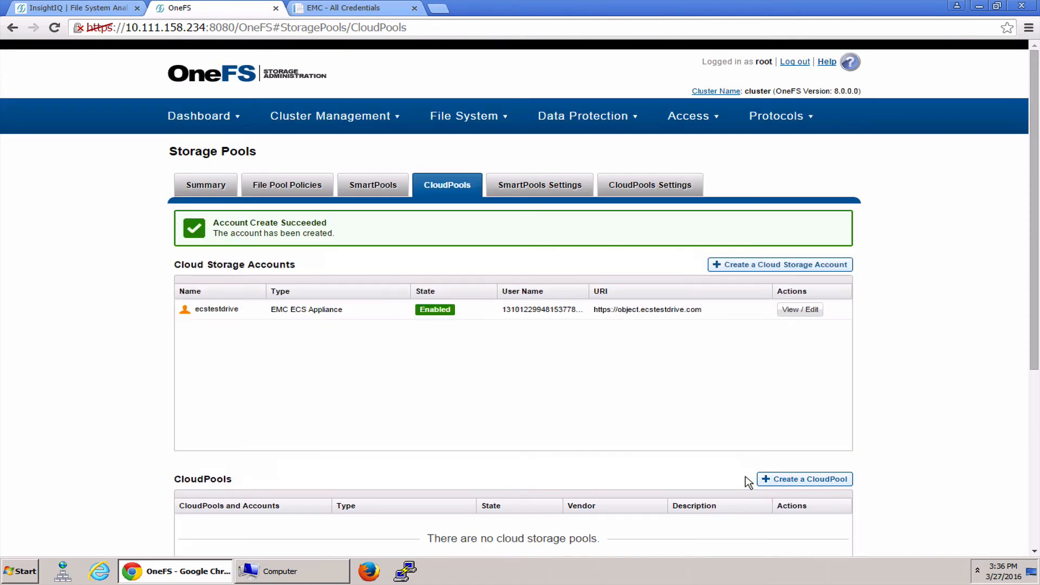
Create a CloudPool named ECS with the type EMC ECS Appliance and the ecstestdrive account
{"action": "scroll", "coordinate": [609, 425], "scroll_direction": "down", "scroll_amount": 2}
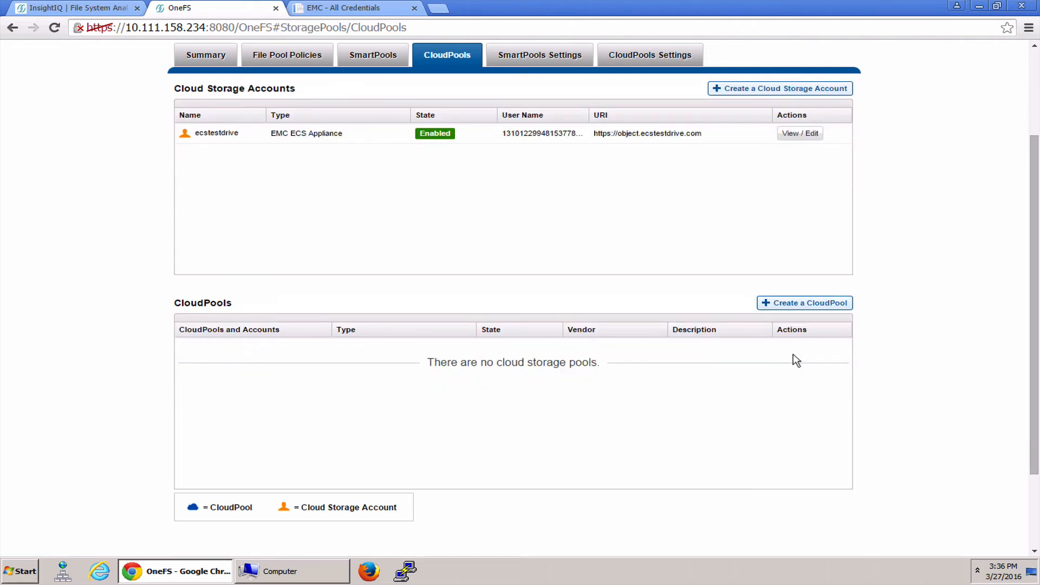
{"action": "left_click", "coordinate": [807, 308]}
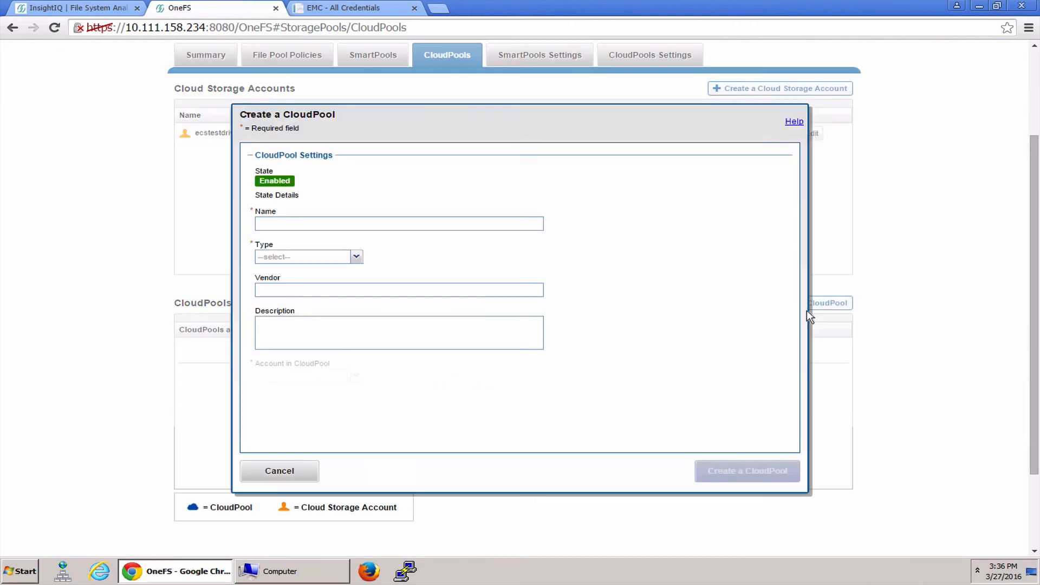
{"action": "left_click", "coordinate": [342, 225]}
{"action": "type", "text": "ECS"}
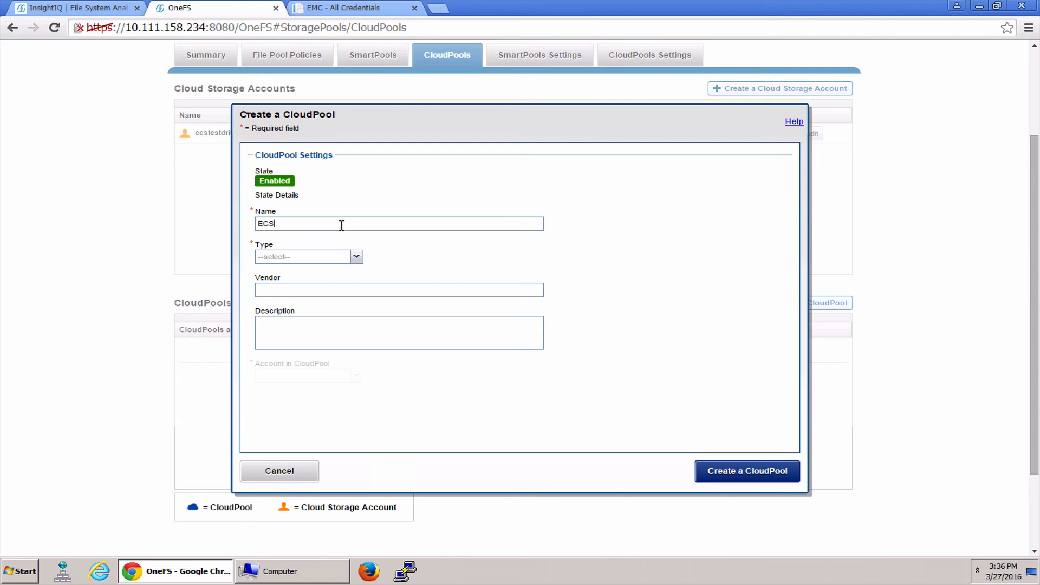
{"action": "left_click", "coordinate": [348, 258]}
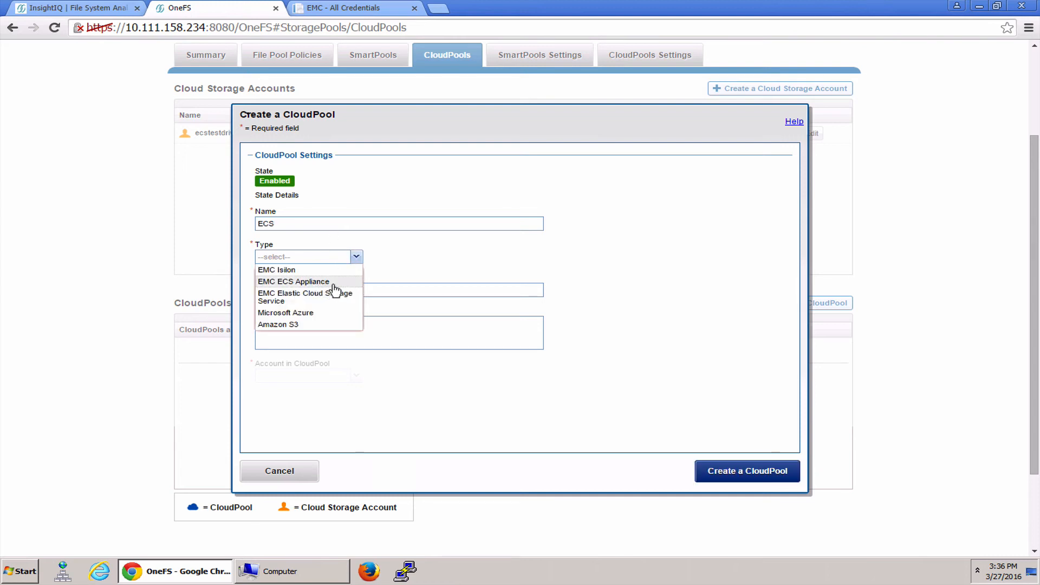
{"action": "left_click", "coordinate": [333, 283]}
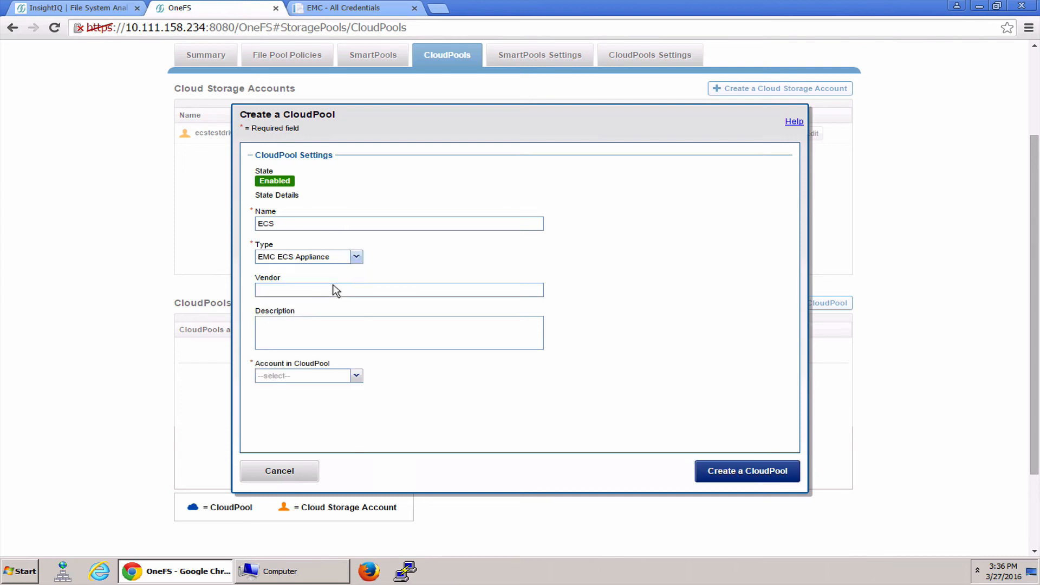
{"action": "left_click", "coordinate": [343, 376]}
{"action": "left_click", "coordinate": [320, 391]}
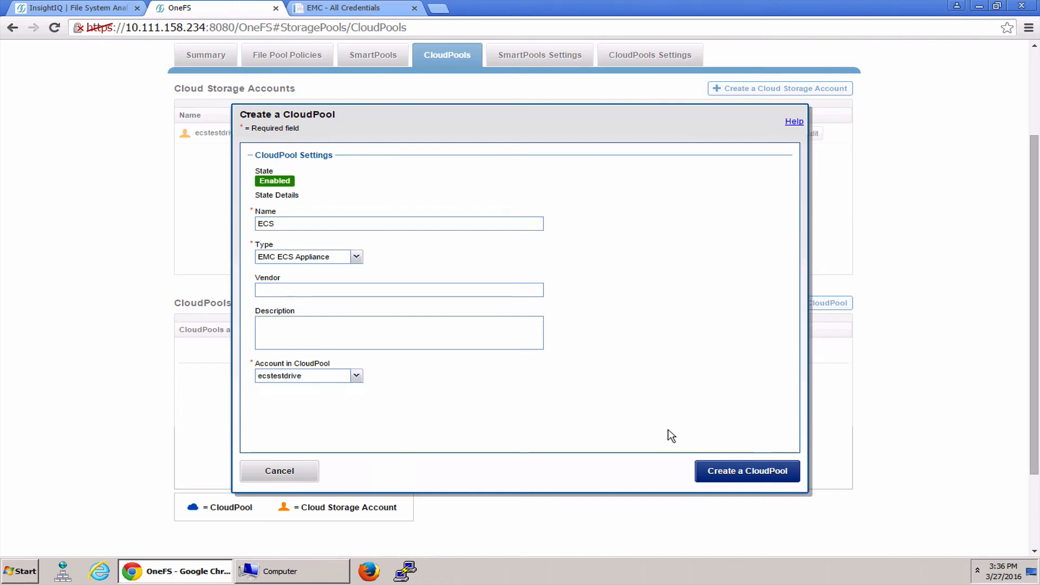
{"action": "left_click", "coordinate": [747, 479]}
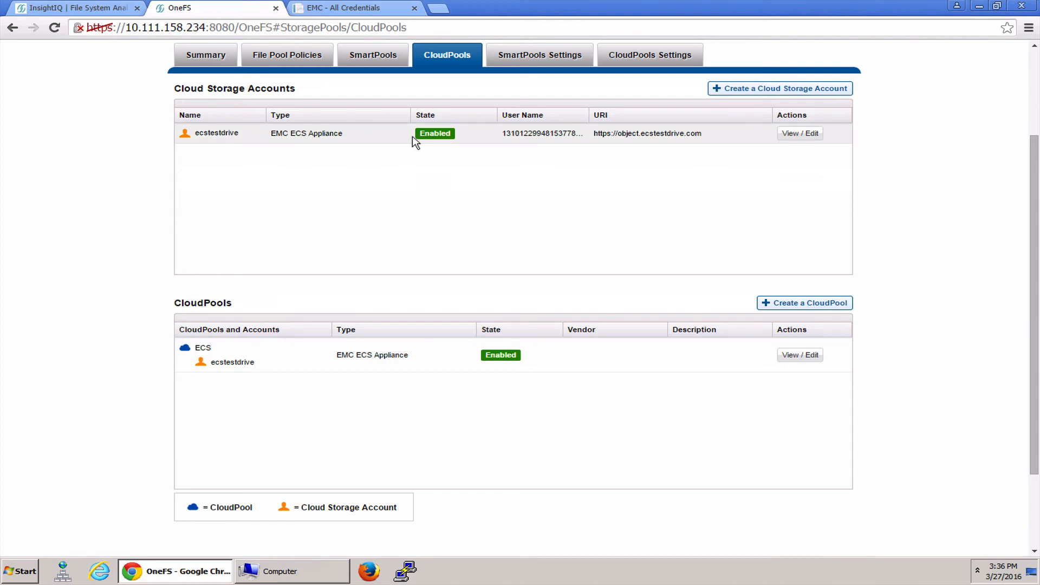
Examine the SmartPools tiers and node pools, and go to the file pool policies
{"action": "scroll", "coordinate": [421, 328], "scroll_direction": "up", "scroll_amount": 3}
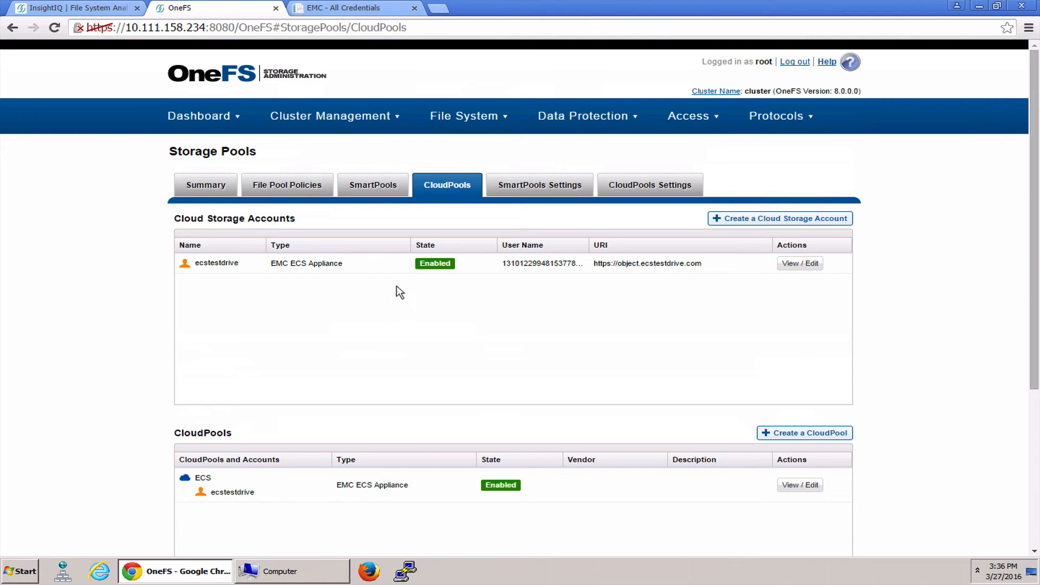
{"action": "left_click", "coordinate": [362, 187]}
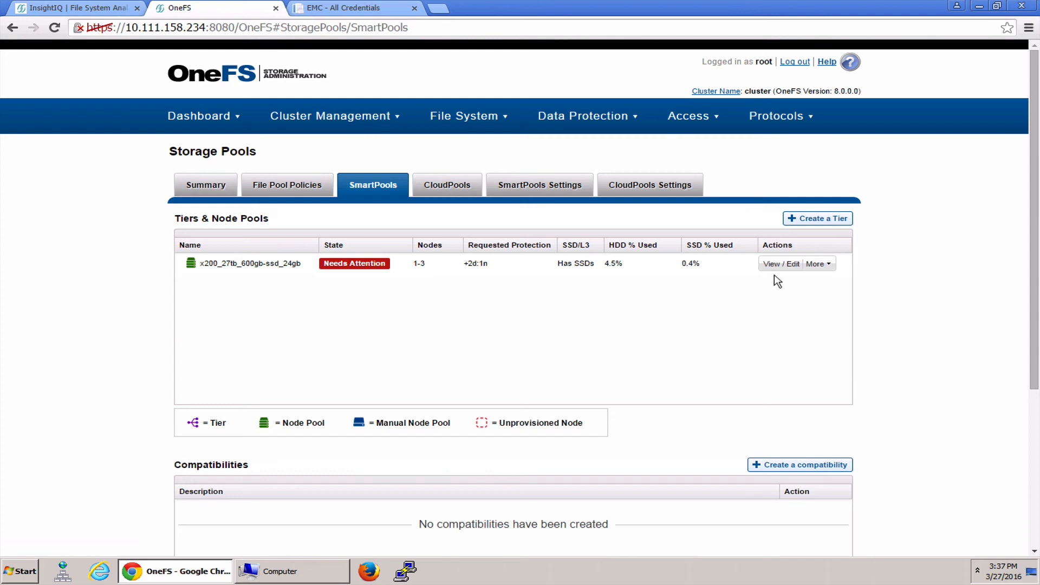
{"action": "left_click", "coordinate": [285, 187]}
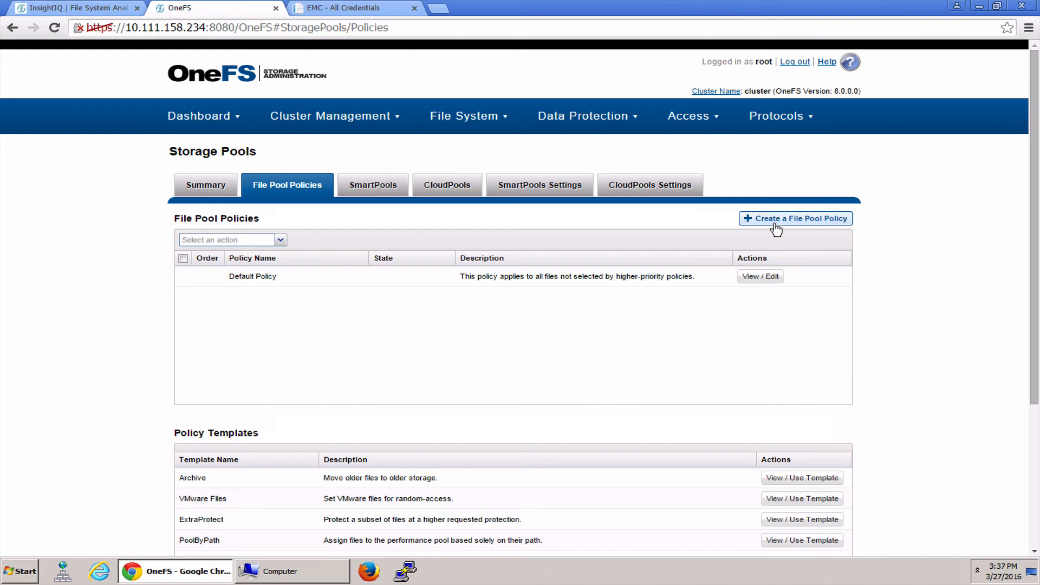
Start a new file pool policy named cloudpool with Path as the filter type of its IF condition
{"action": "left_click", "coordinate": [775, 222]}
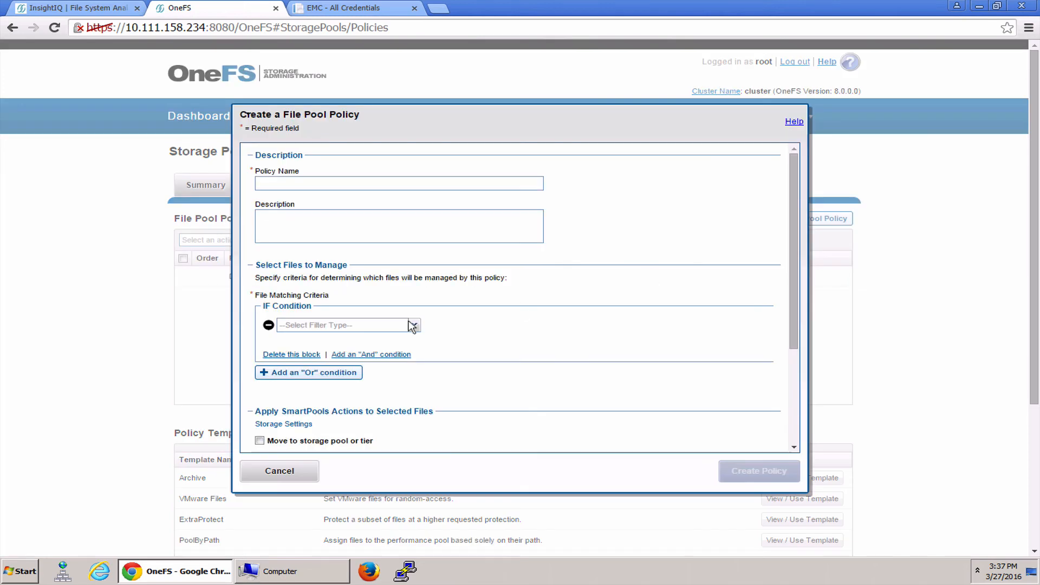
{"action": "left_click", "coordinate": [358, 184]}
{"action": "type", "text": "cloudpoo"}
{"action": "left_click", "coordinate": [406, 332]}
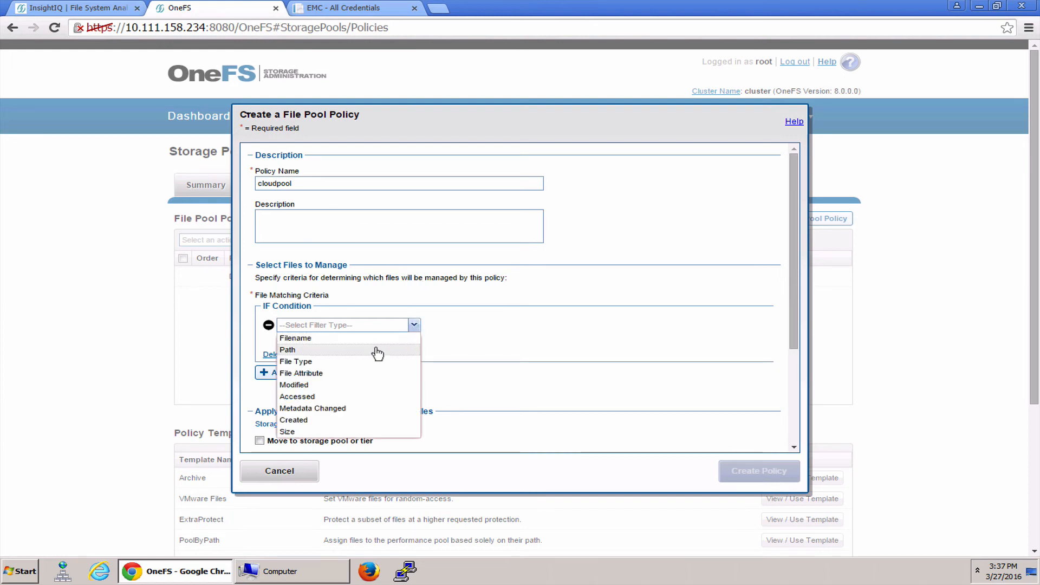
{"action": "left_click", "coordinate": [378, 351]}
Try the Modified and Accessed filter types in the policy's IF condition, and return it to Path
{"action": "left_click", "coordinate": [414, 328]}
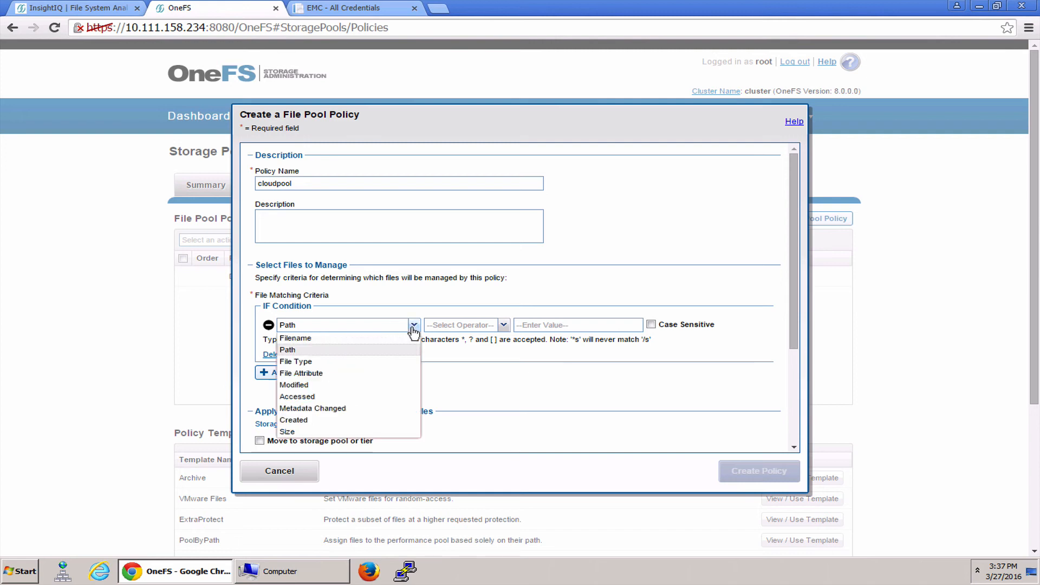
{"action": "left_click", "coordinate": [362, 384]}
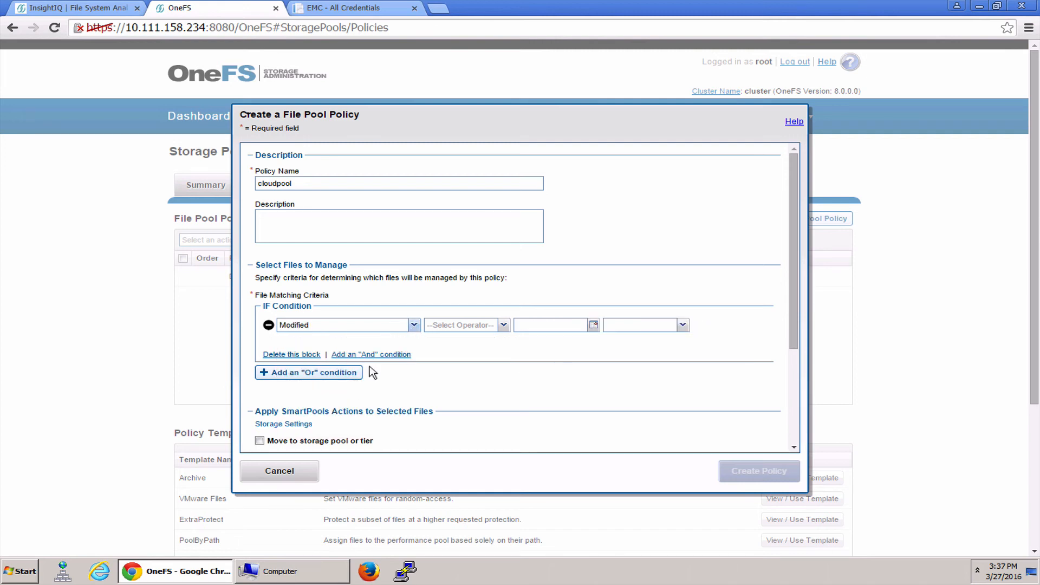
{"action": "left_click", "coordinate": [414, 326]}
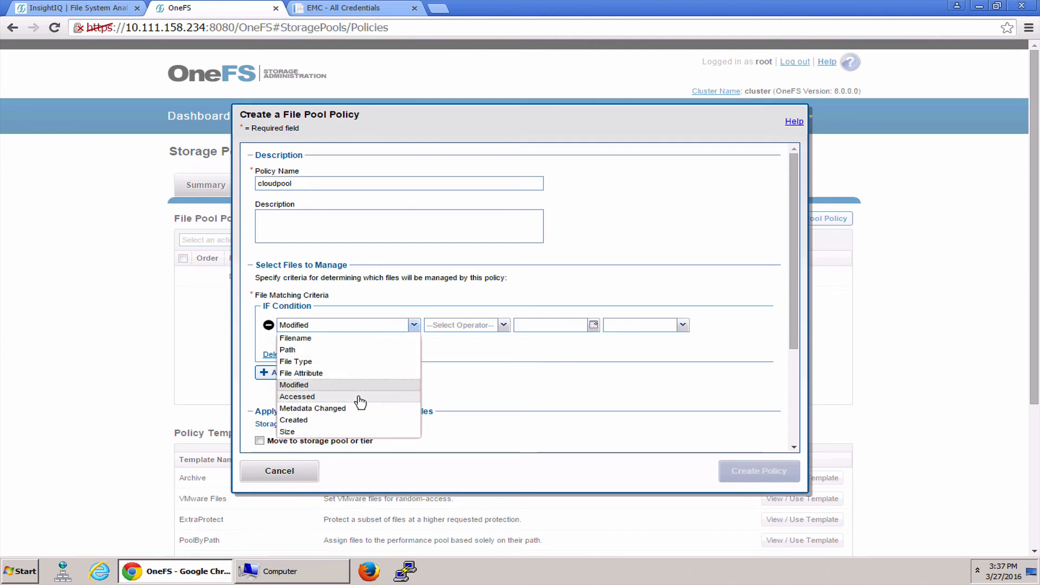
{"action": "left_click", "coordinate": [358, 397]}
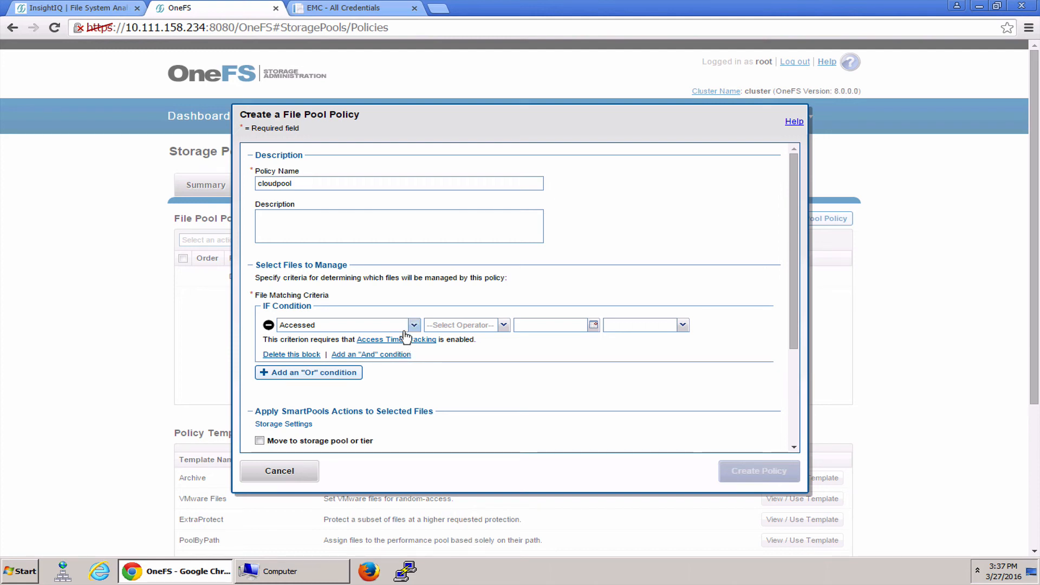
{"action": "left_click", "coordinate": [410, 328]}
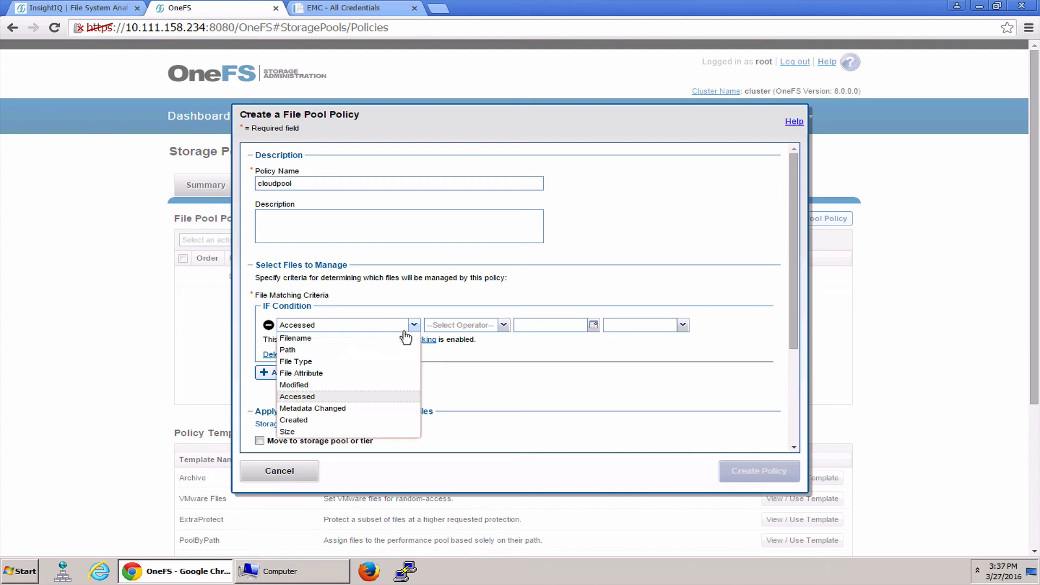
{"action": "left_click", "coordinate": [371, 350]}
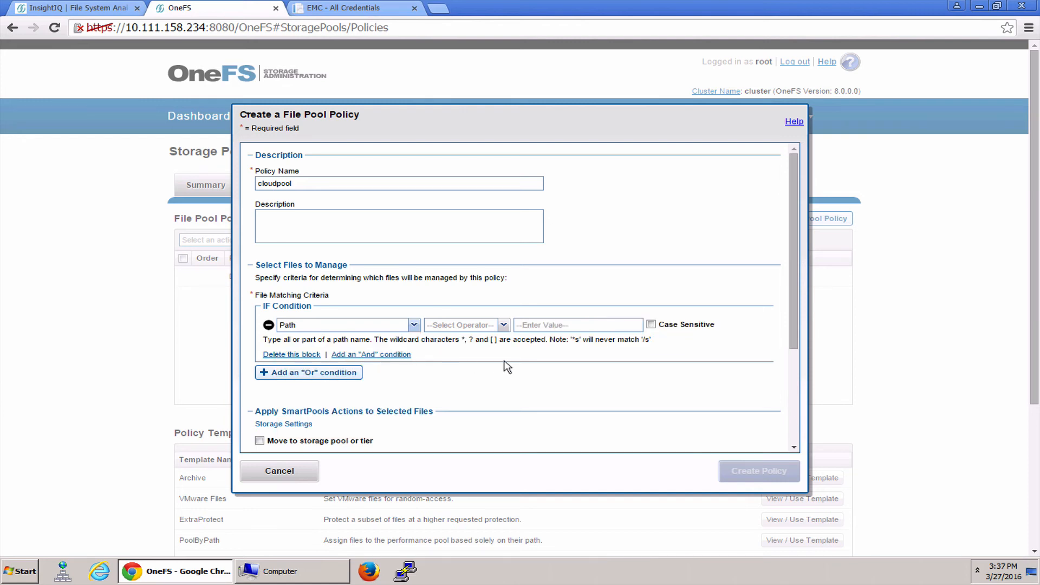
Set the policy's Path condition to the matches operator with the value /ifs/ITShare/Old_iso
{"action": "left_click", "coordinate": [491, 329]}
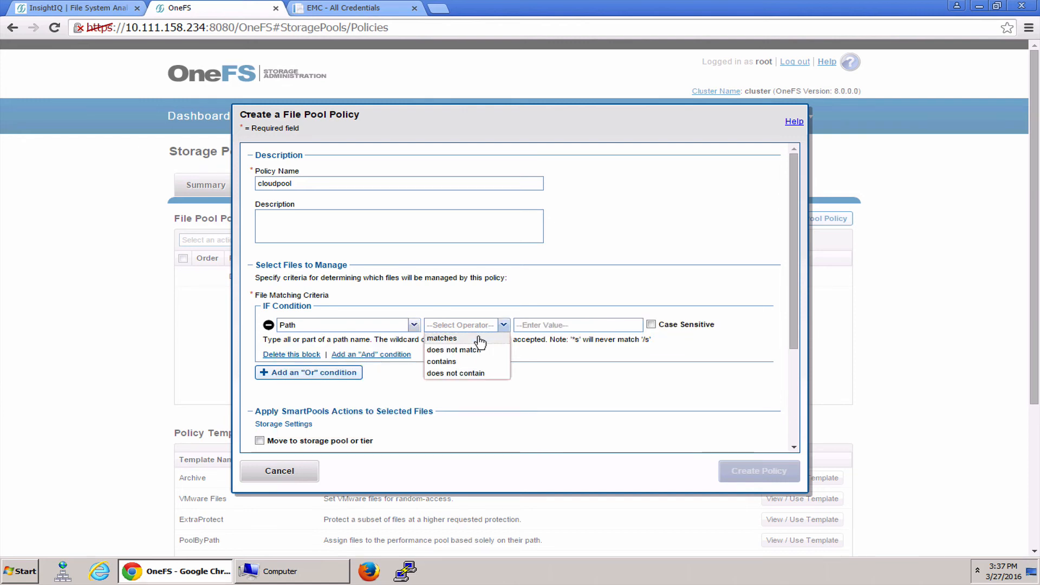
{"action": "left_click", "coordinate": [480, 339]}
{"action": "left_click", "coordinate": [565, 327]}
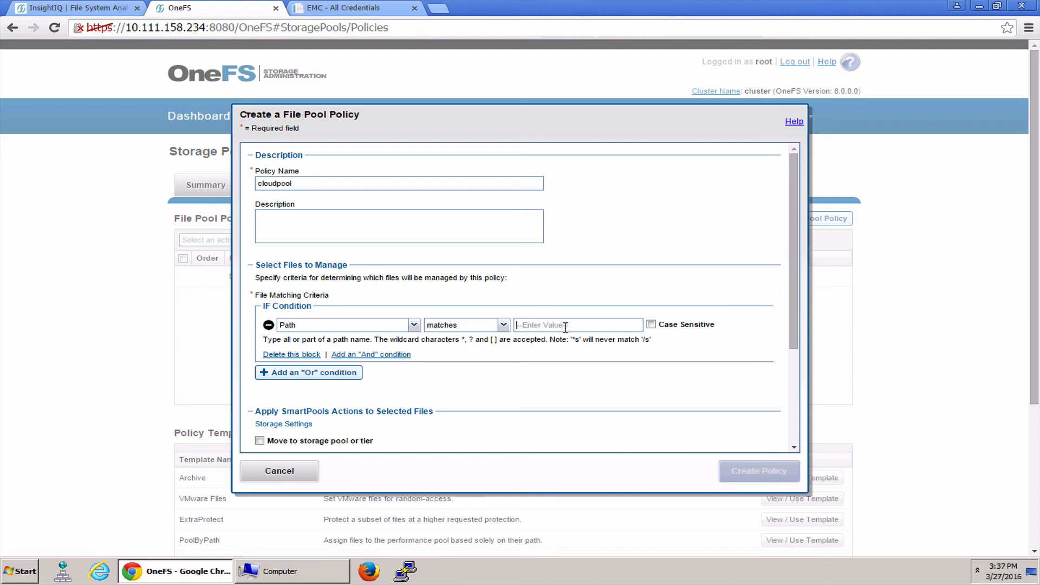
{"action": "type", "text": "/ifs/ITShare"}
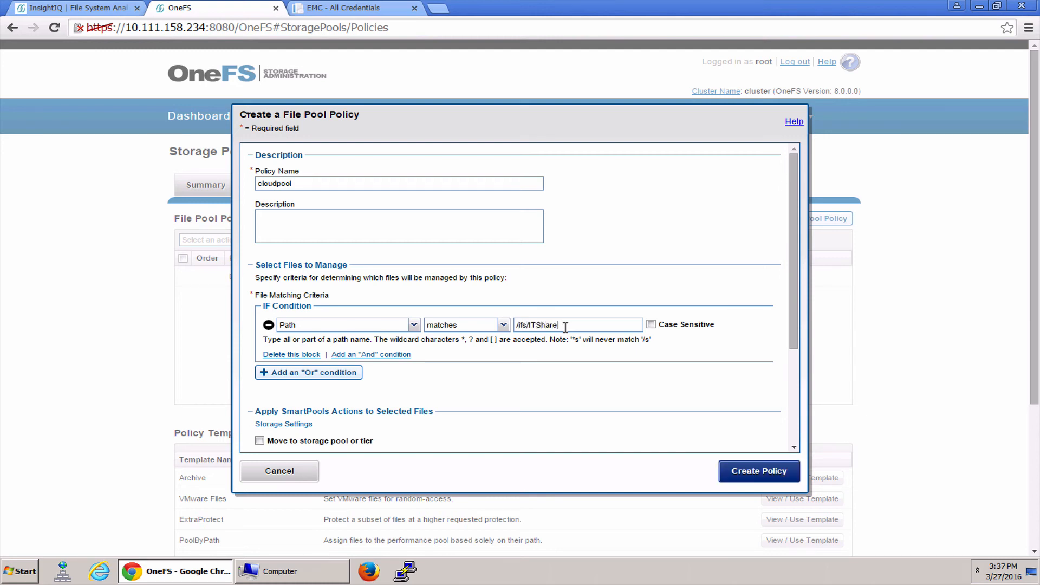
{"action": "type", "text": "/Old_iso"}
Check the folder's exact name on the ITShare network drive and correct the condition's path to /ifs/ITShare/Old_ISO
{"action": "left_click", "coordinate": [250, 566]}
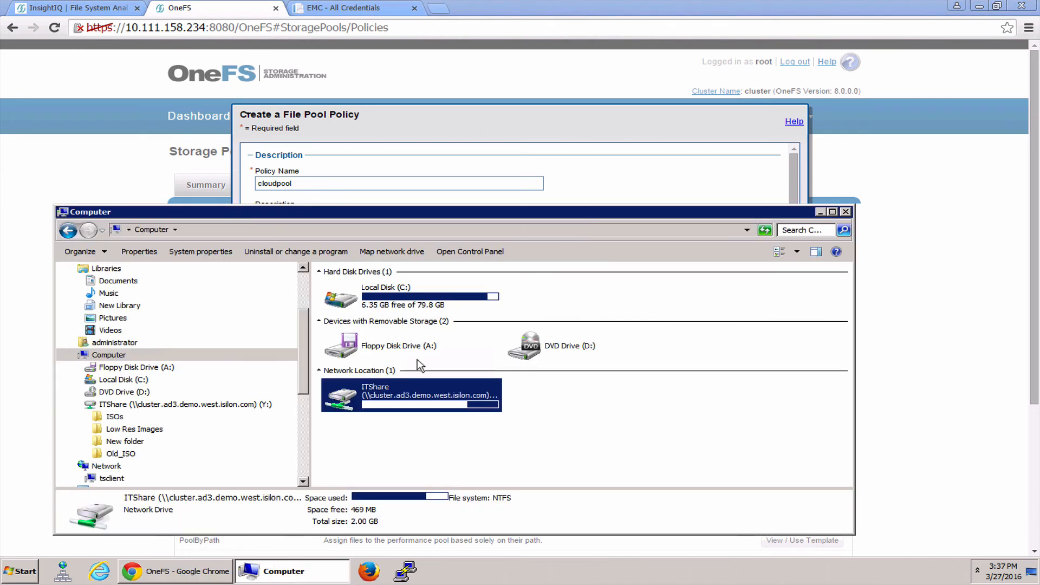
{"action": "double_click", "coordinate": [419, 401]}
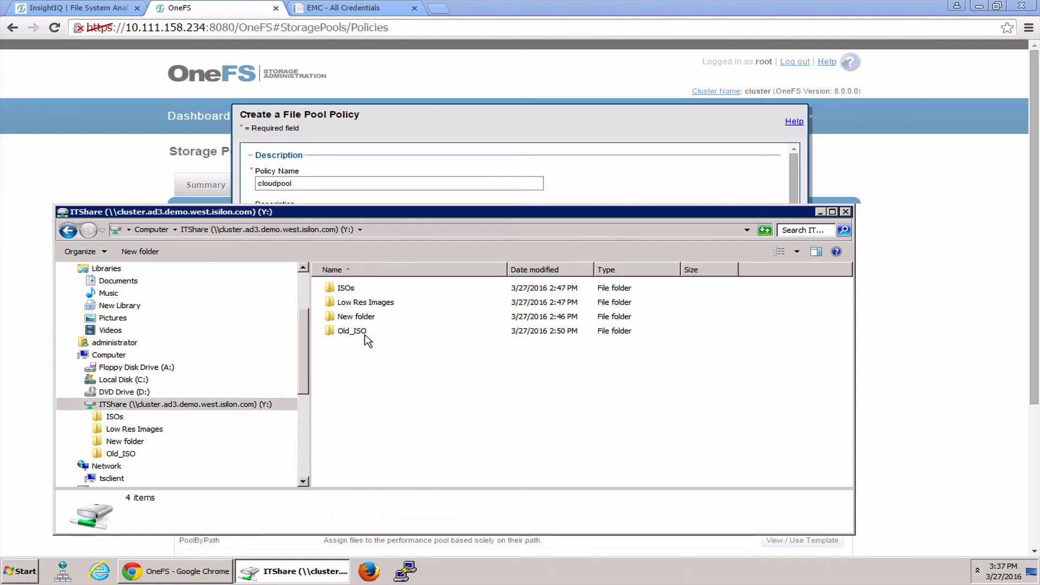
{"action": "left_click", "coordinate": [659, 187]}
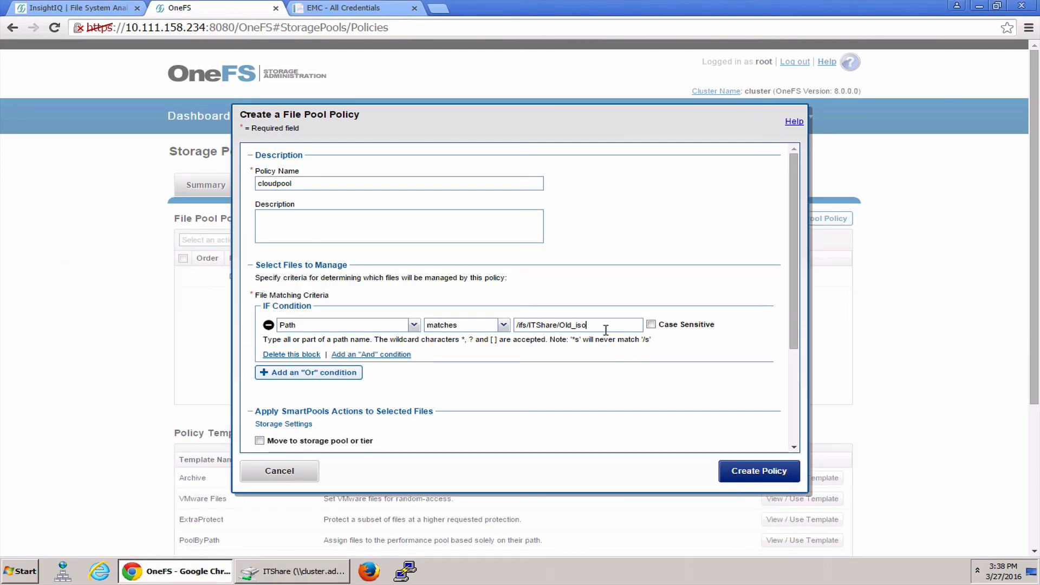
{"action": "type", "text": "ISO"}
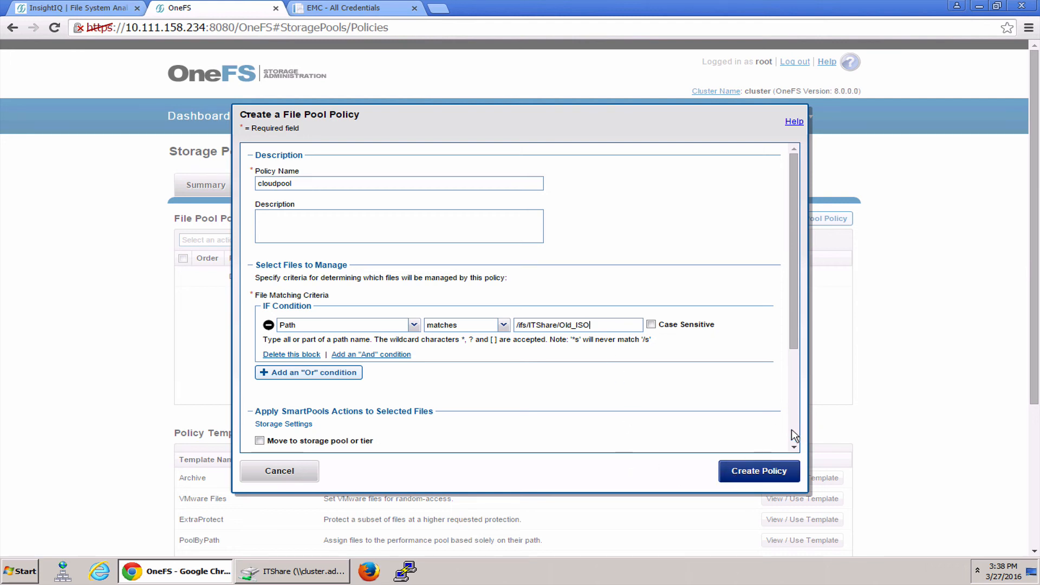
Move the matching files to the ECS CloudPool target with encryption and compression before transfer, and create the policy
{"action": "scroll", "coordinate": [792, 431], "scroll_direction": "down", "scroll_amount": 3}
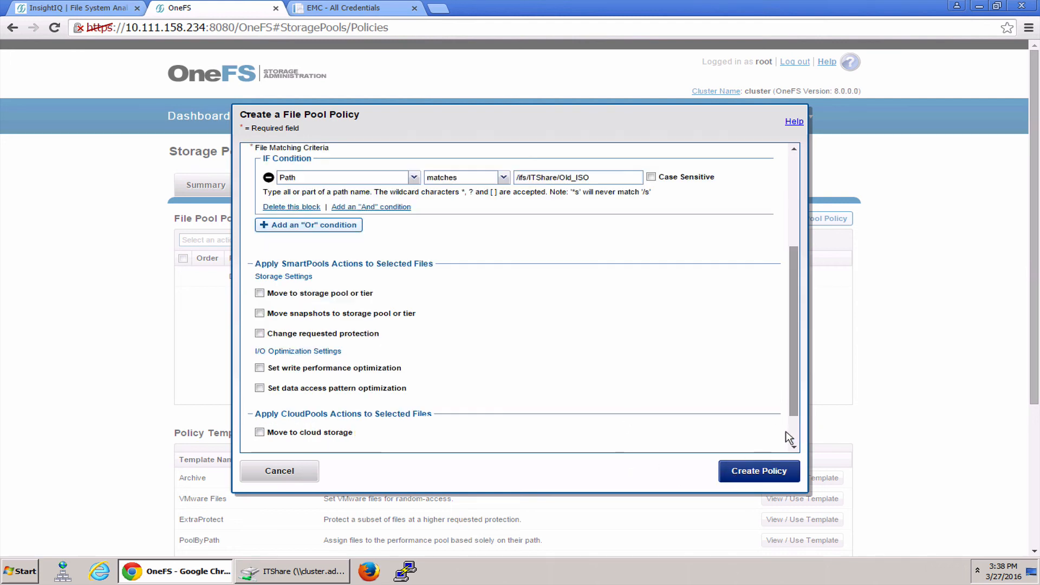
{"action": "left_click", "coordinate": [259, 433]}
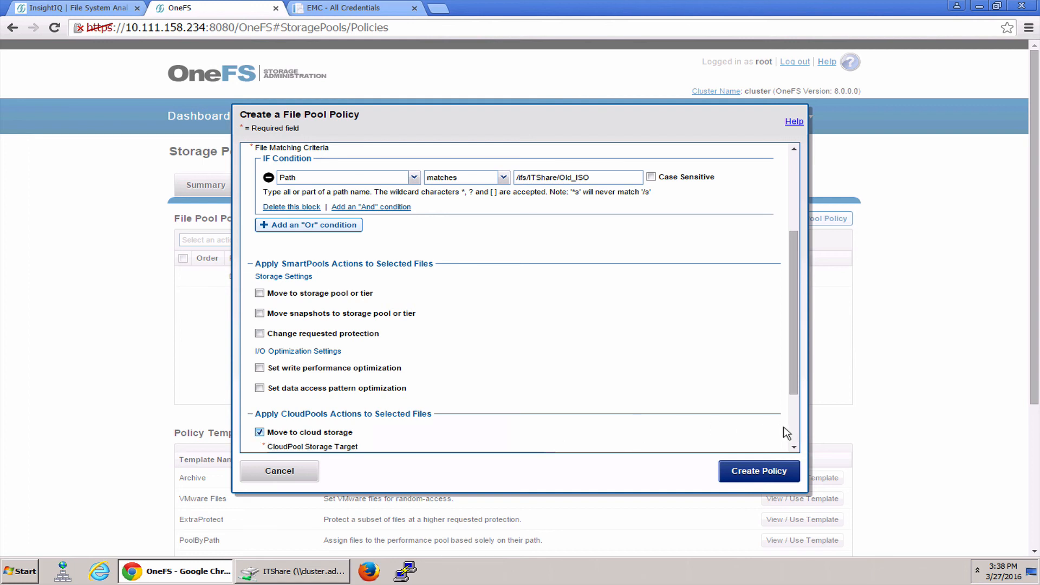
{"action": "scroll", "coordinate": [786, 431], "scroll_direction": "down", "scroll_amount": 3}
{"action": "left_click", "coordinate": [461, 372]}
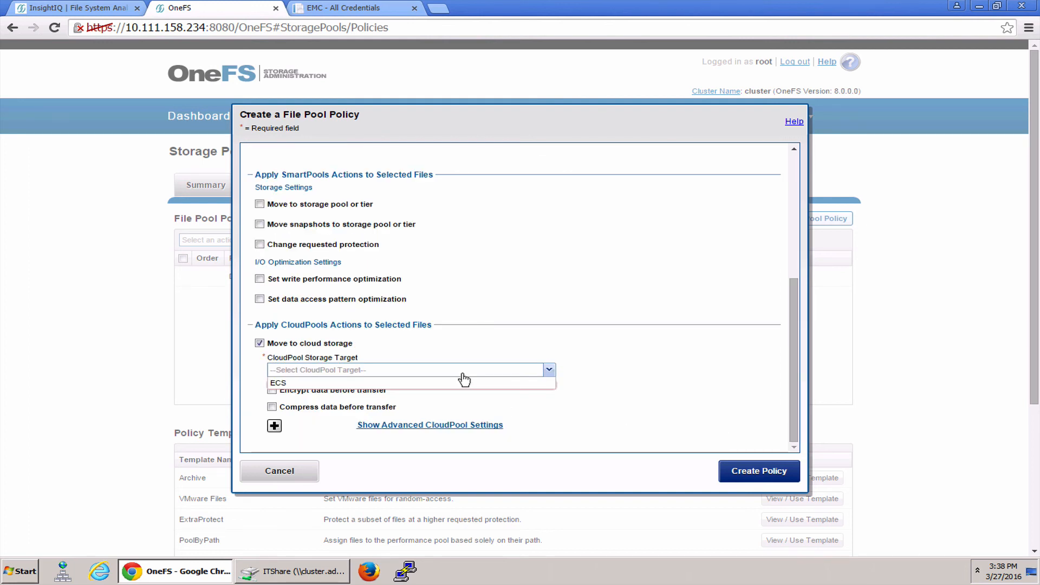
{"action": "left_click", "coordinate": [458, 384]}
{"action": "left_click", "coordinate": [271, 391]}
{"action": "left_click", "coordinate": [271, 407]}
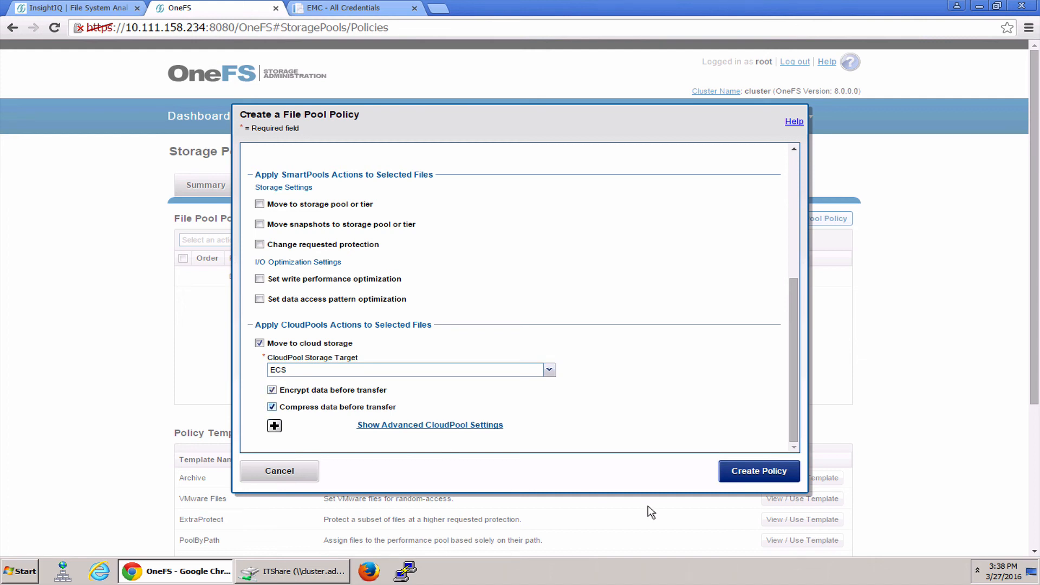
{"action": "left_click", "coordinate": [757, 482]}
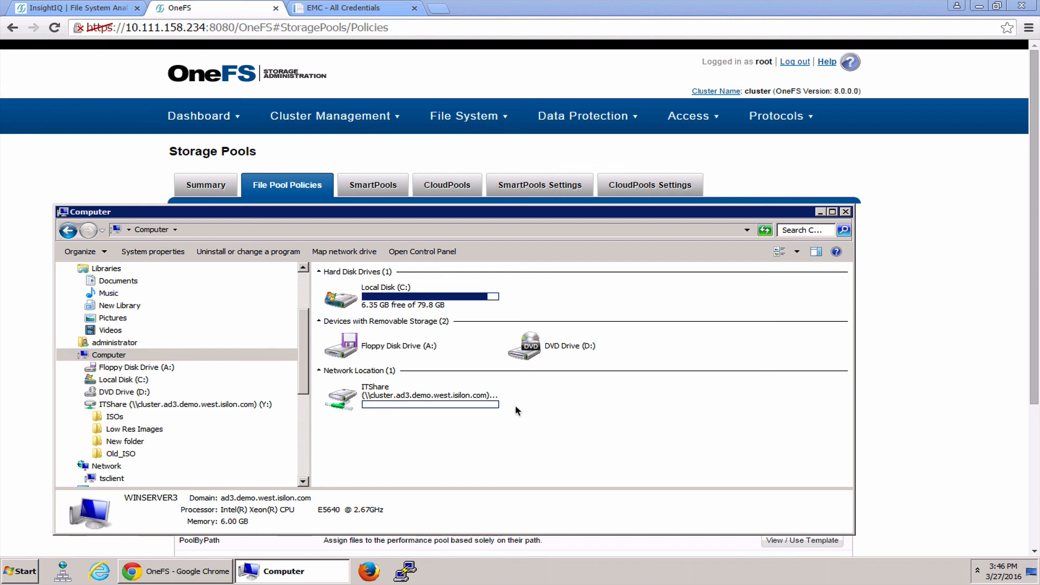
Check the ITShare drive's used and free space, and inspect the size of 1GB 1.iso in its Old_ISO folder
{"action": "left_click", "coordinate": [372, 395]}
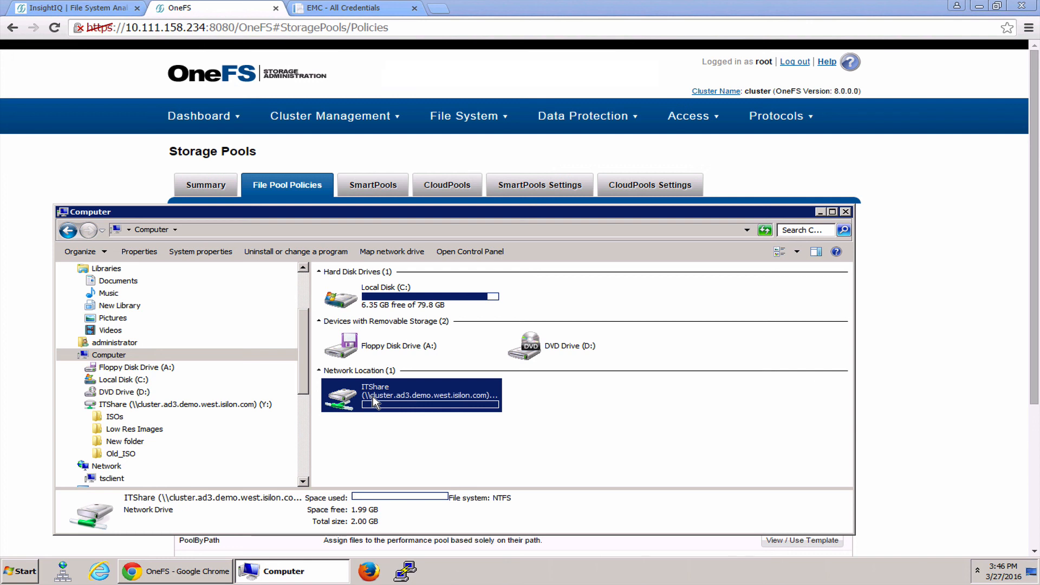
{"action": "double_click", "coordinate": [349, 399]}
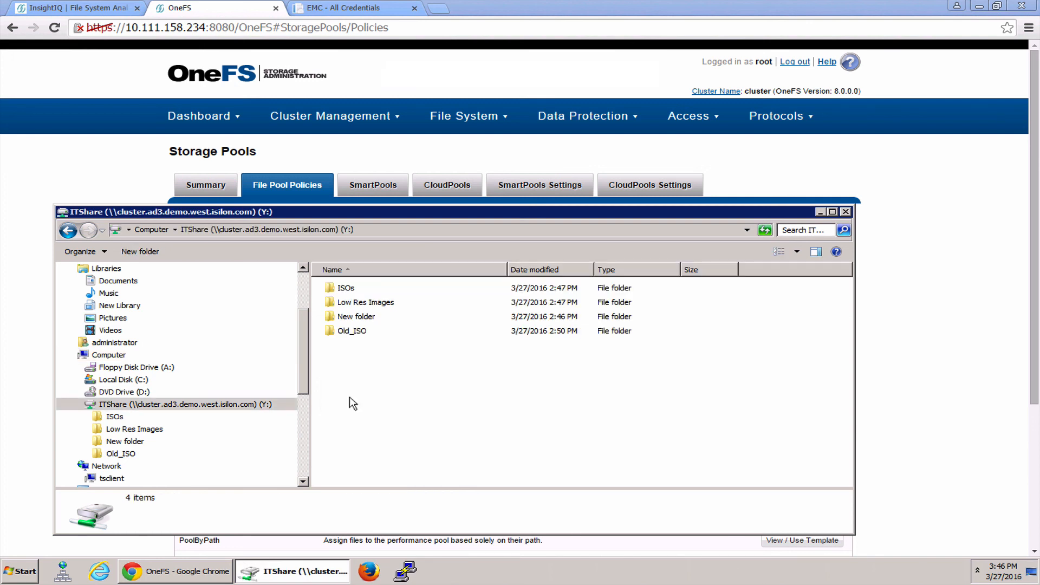
{"action": "double_click", "coordinate": [350, 333]}
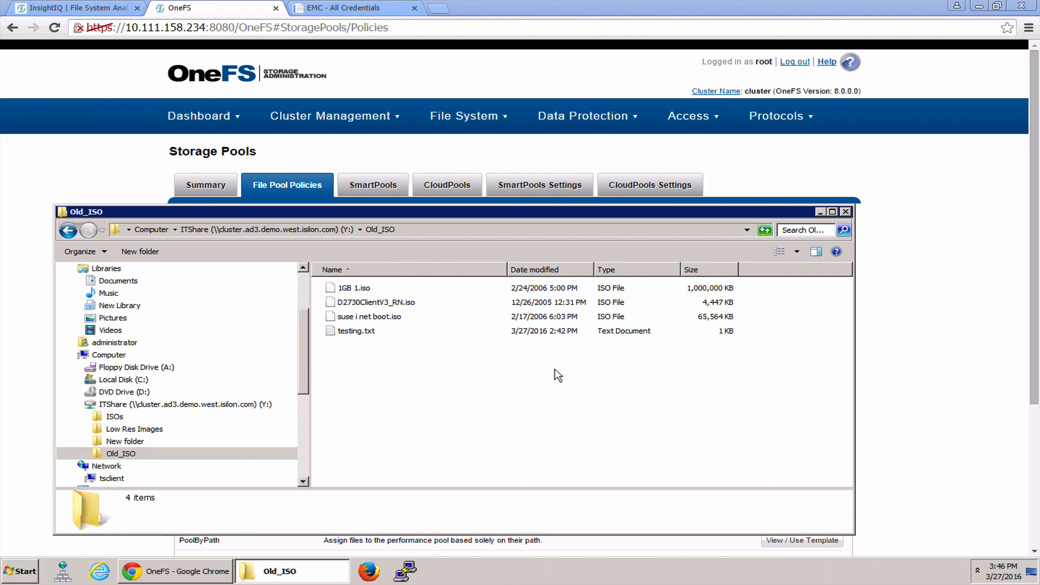
{"action": "left_click", "coordinate": [705, 292]}
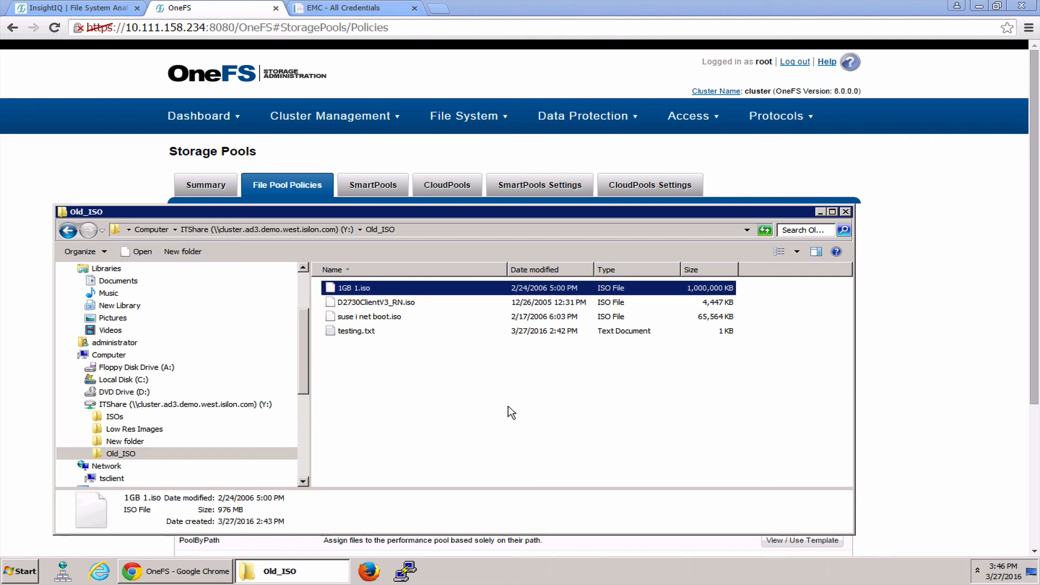
{"action": "left_click", "coordinate": [414, 400]}
Open testing.txt from the Old_ISO folder twice to read its contents, closing Notepad each time
{"action": "left_click", "coordinate": [357, 336]}
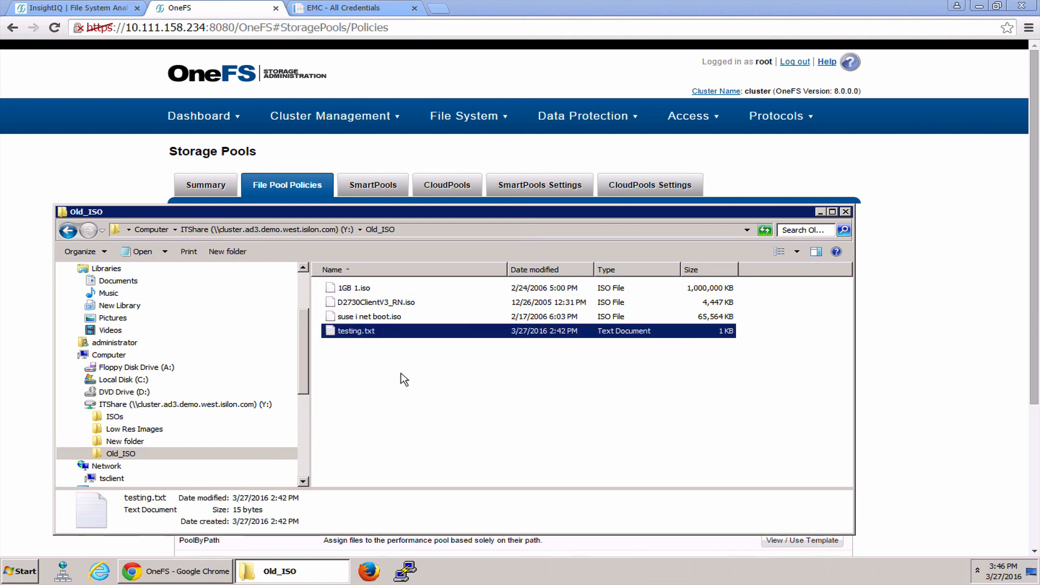
{"action": "left_click", "coordinate": [402, 374]}
{"action": "left_click", "coordinate": [347, 336]}
{"action": "left_click", "coordinate": [356, 367]}
{"action": "double_click", "coordinate": [356, 336]}
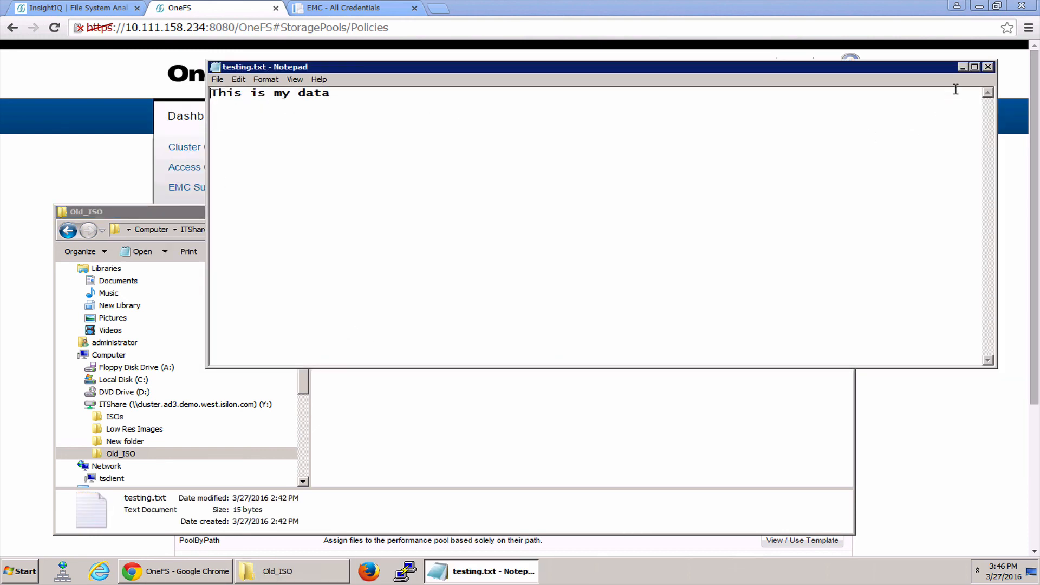
{"action": "left_click", "coordinate": [988, 66]}
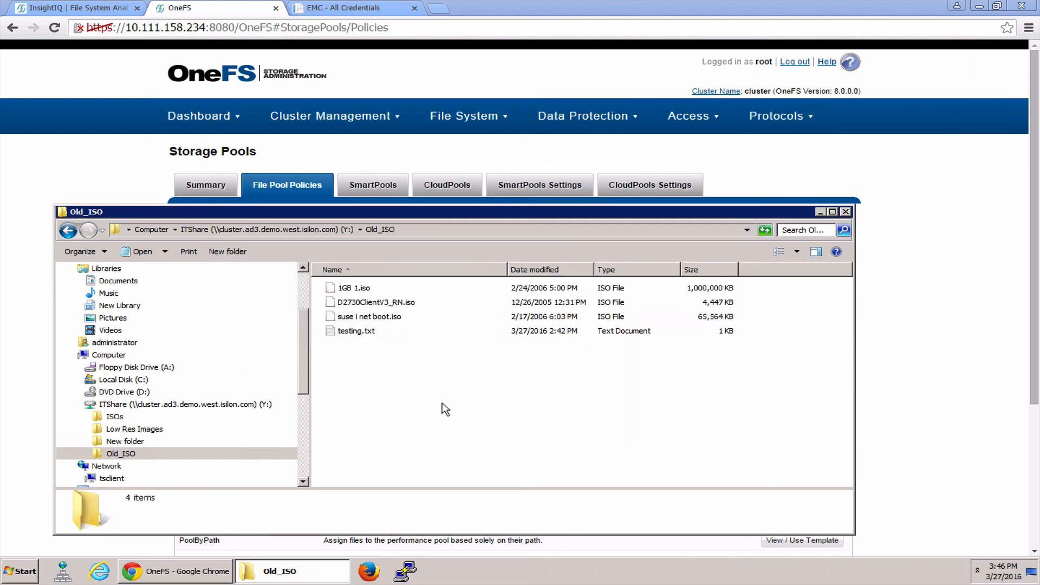
{"action": "double_click", "coordinate": [359, 332]}
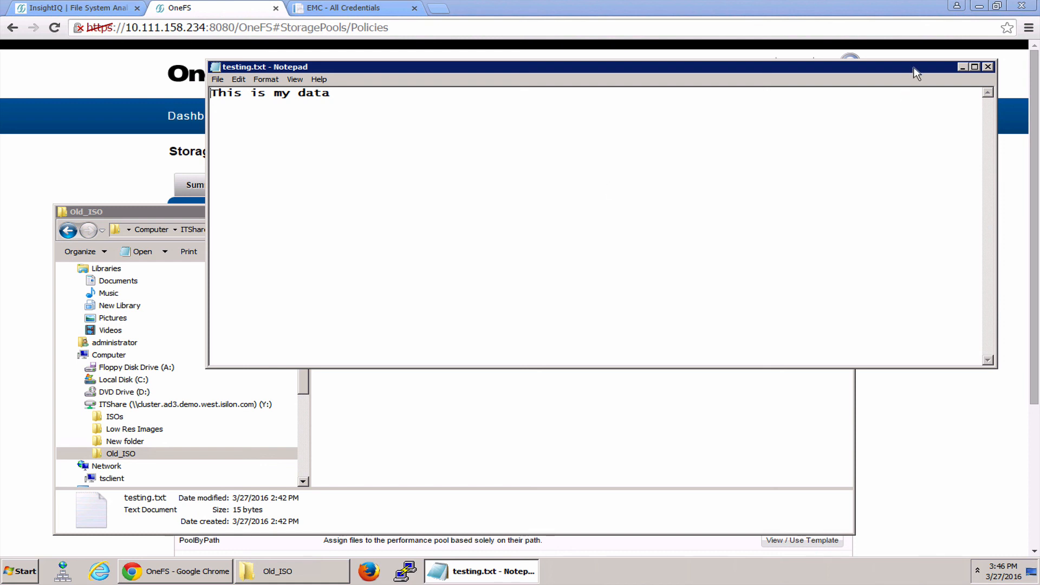
{"action": "left_click_drag", "start_coordinate": [915, 73], "coordinate": [901, 91]}
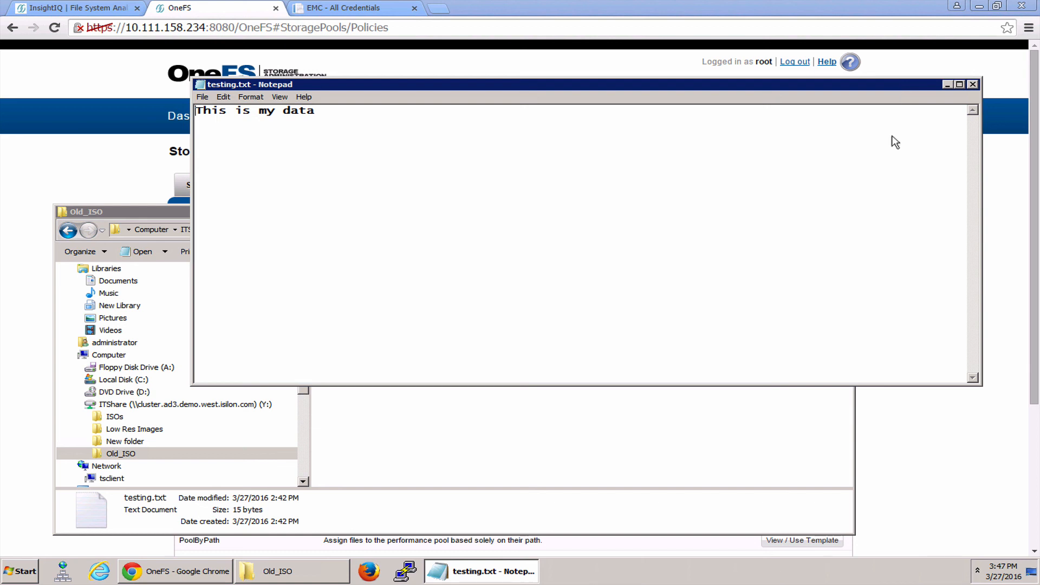
{"action": "left_click", "coordinate": [897, 175]}
{"action": "left_click", "coordinate": [973, 84]}
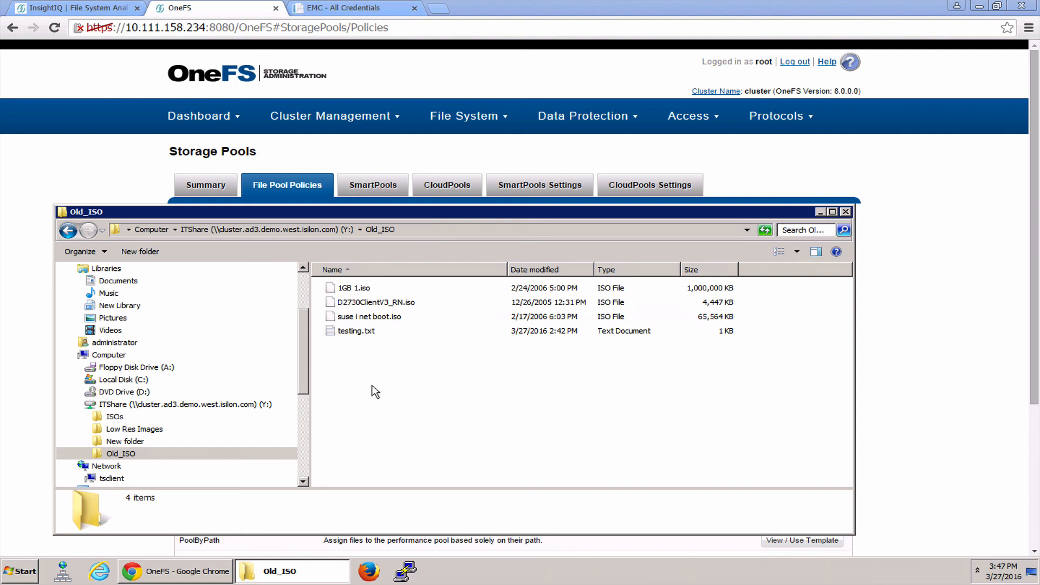
Go back from the Old_ISO folder through ITShare to the Computer overview to review the network drive's space usage
{"action": "left_click", "coordinate": [355, 331]}
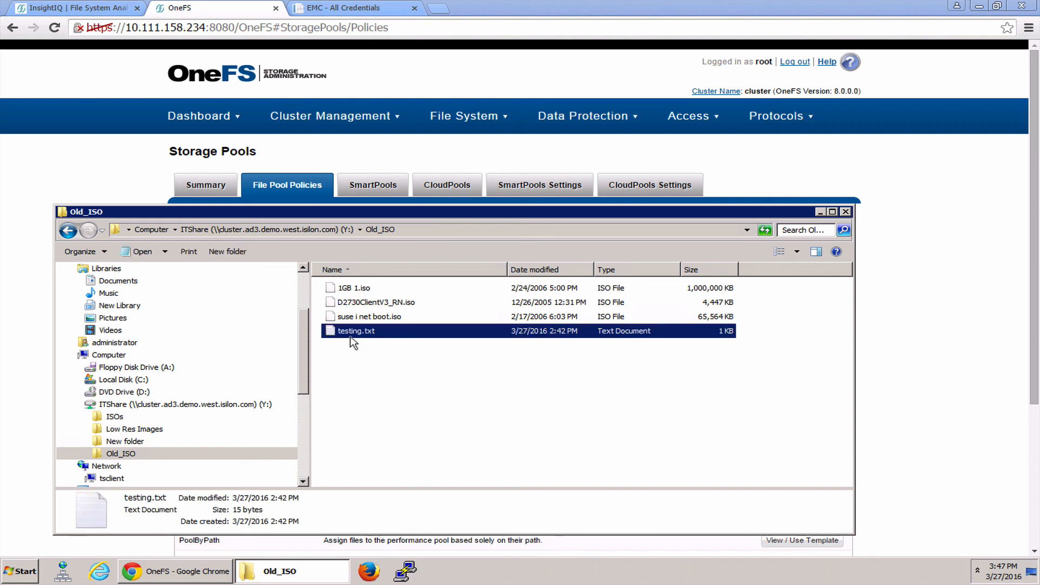
{"action": "left_click", "coordinate": [366, 372]}
{"action": "left_click", "coordinate": [298, 233]}
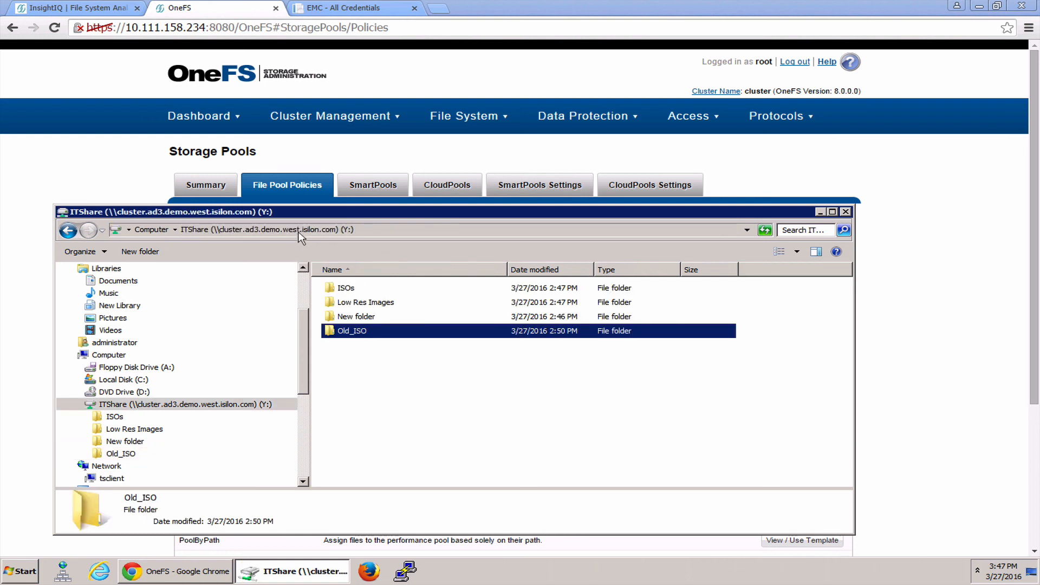
{"action": "left_click", "coordinate": [386, 392]}
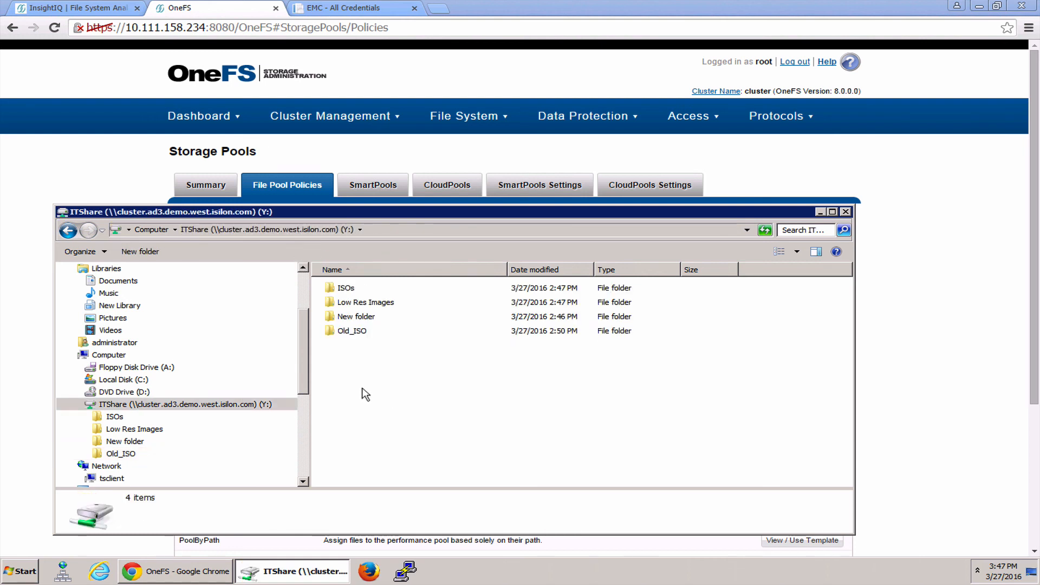
{"action": "left_click", "coordinate": [138, 230]}
{"action": "left_click", "coordinate": [420, 455]}
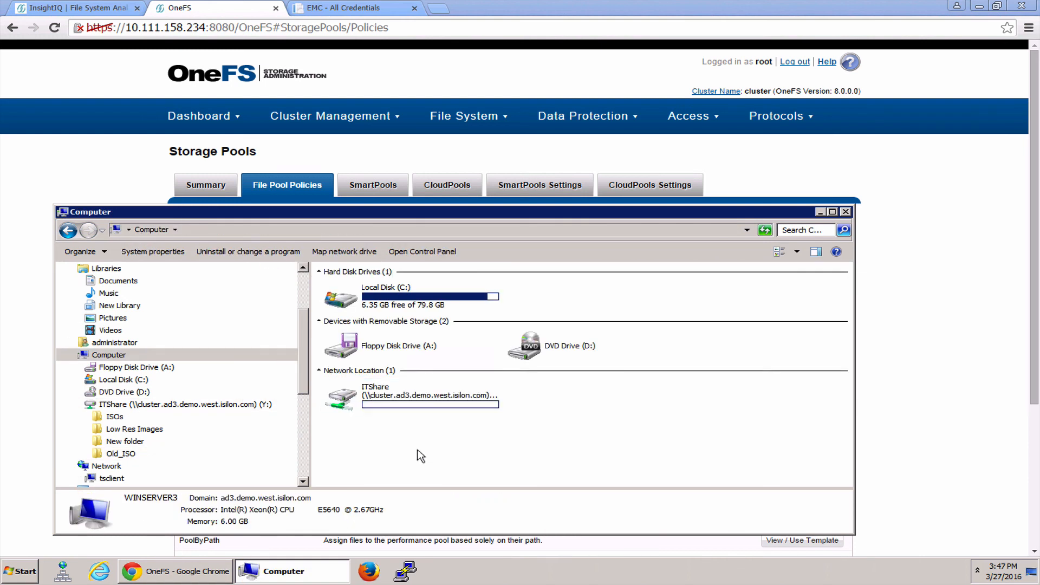